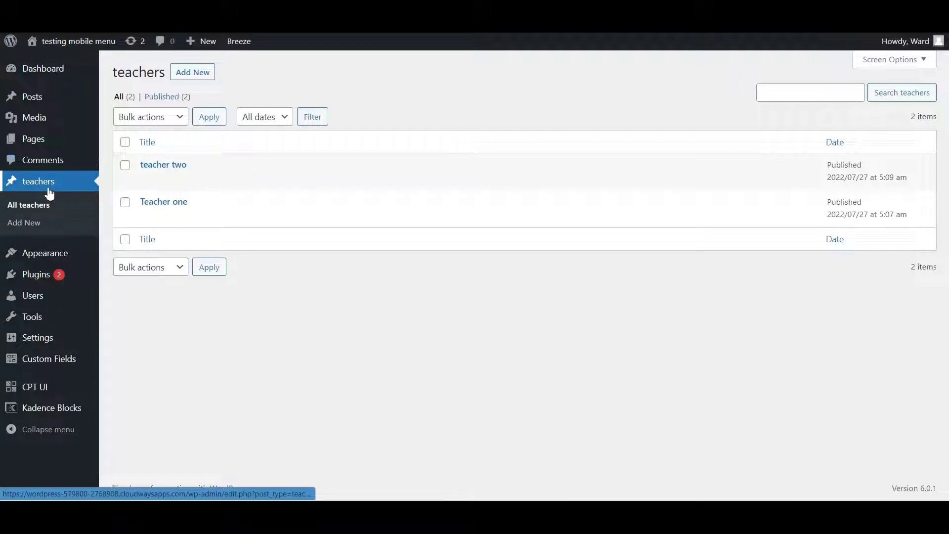
Open the Teacher one post from the teachers list for editing
click(164, 205)
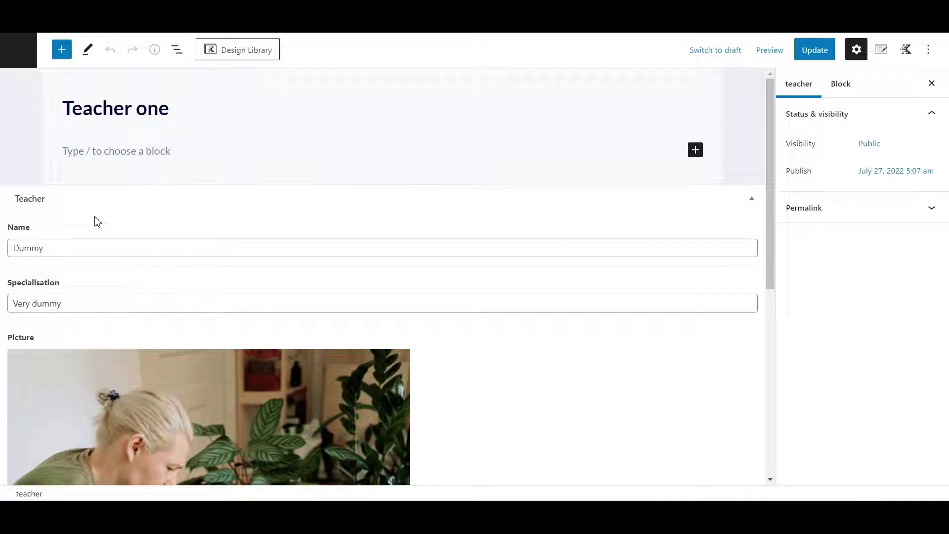
scroll(69, 222, down, 3)
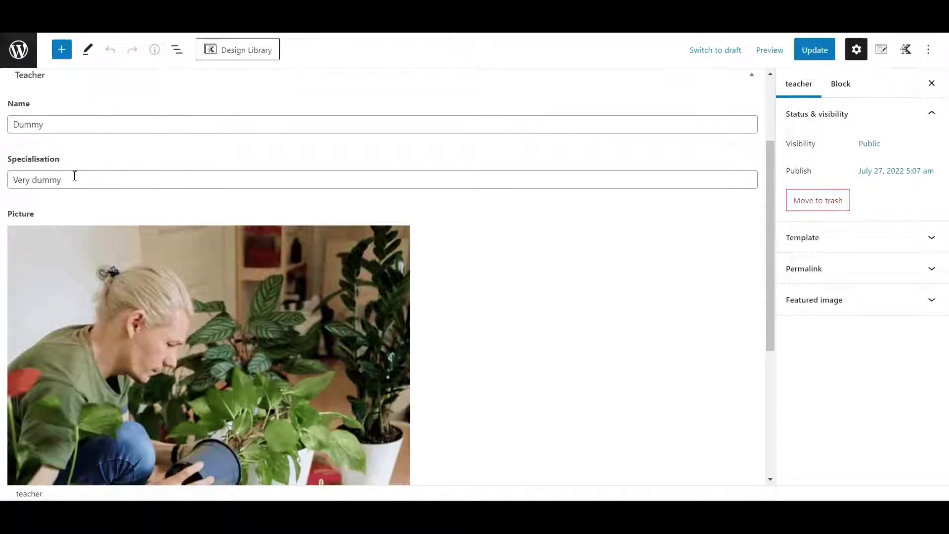
scroll(61, 173, down, 5)
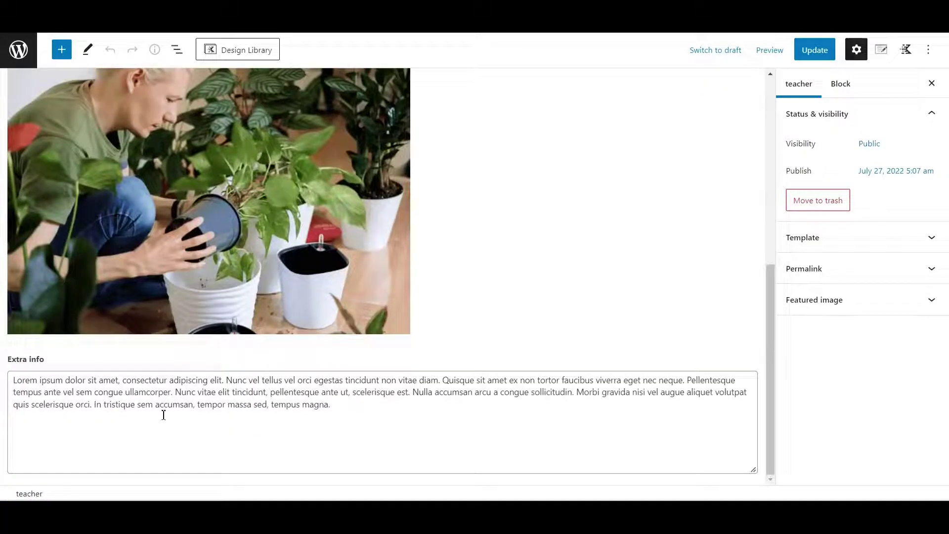
scroll(290, 350, up, 8)
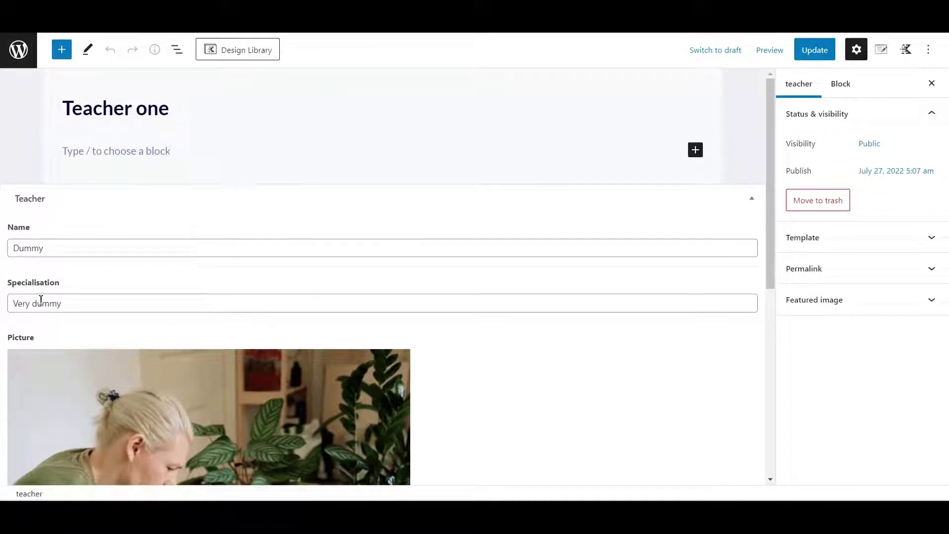
scroll(60, 291, down, 1)
scroll(29, 148, up, 1)
click(19, 50)
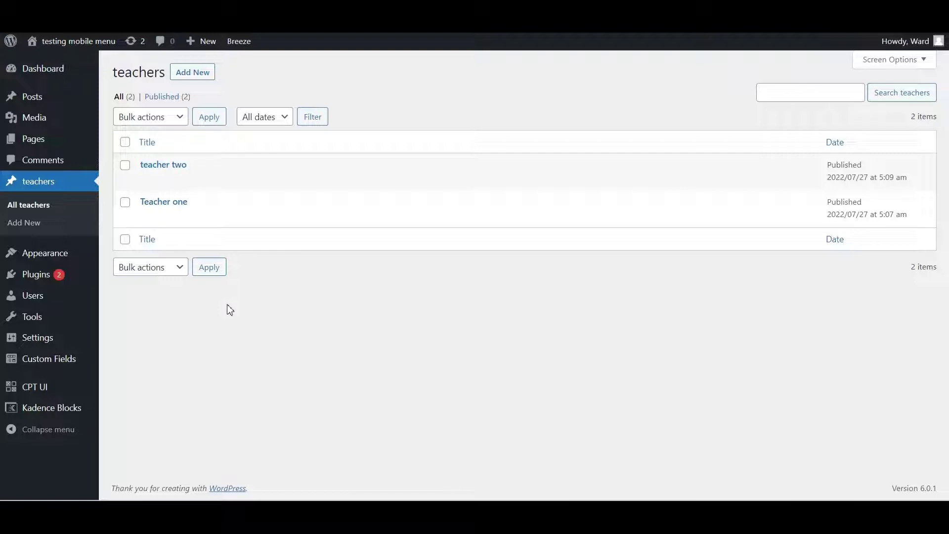
Open the home page in the editor to inspect its teacher Query Loop
mouse_move(67, 365)
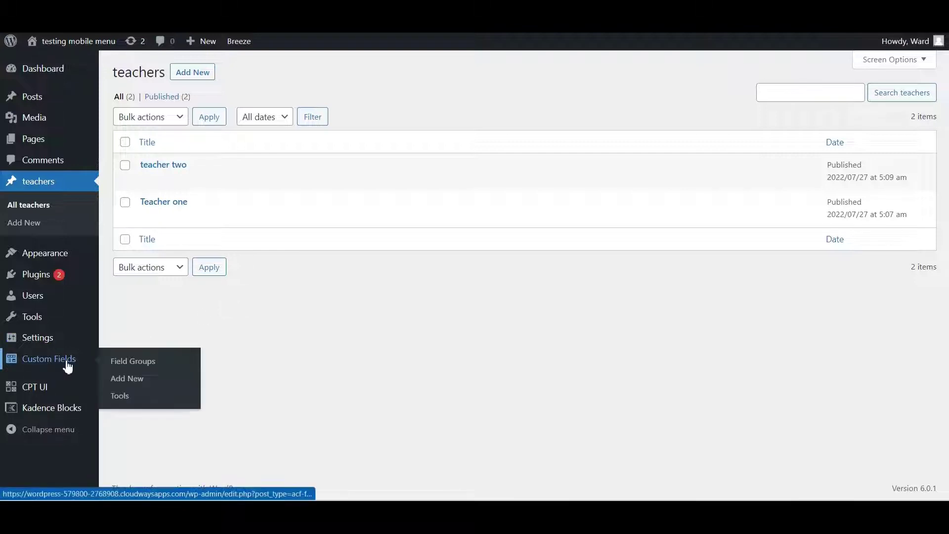
mouse_move(42, 390)
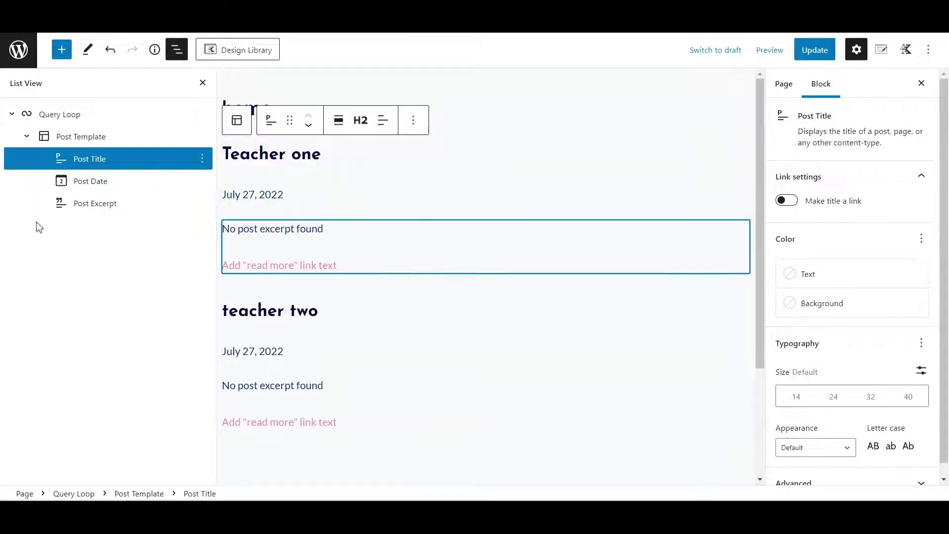
Remove the existing Query Loop from the home page
click(202, 115)
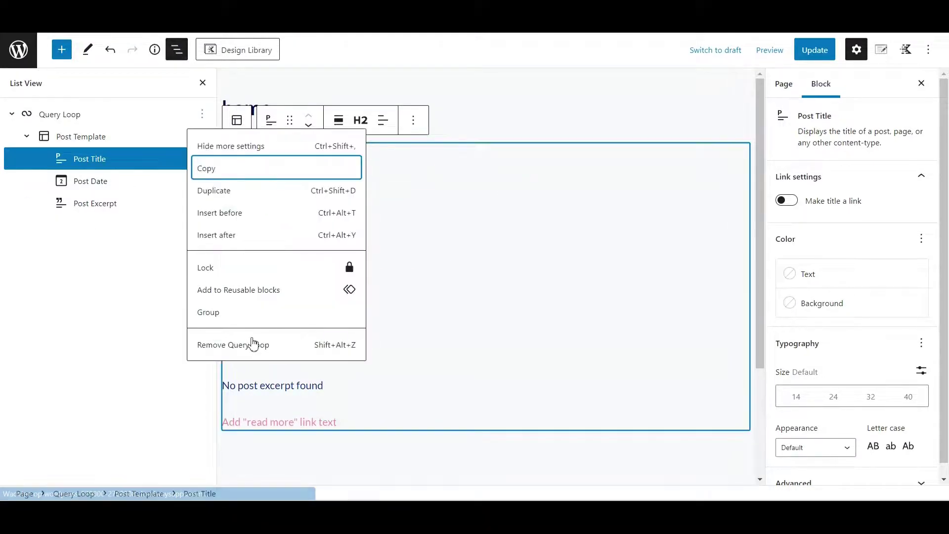
click(250, 345)
click(203, 83)
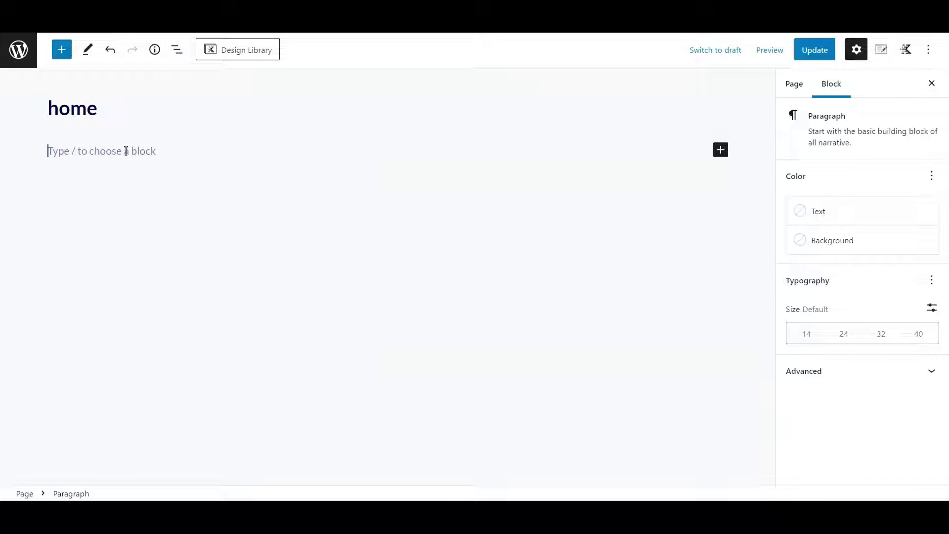
Insert a new blank Query Loop using /query with the Title & Date layout
text(/que)
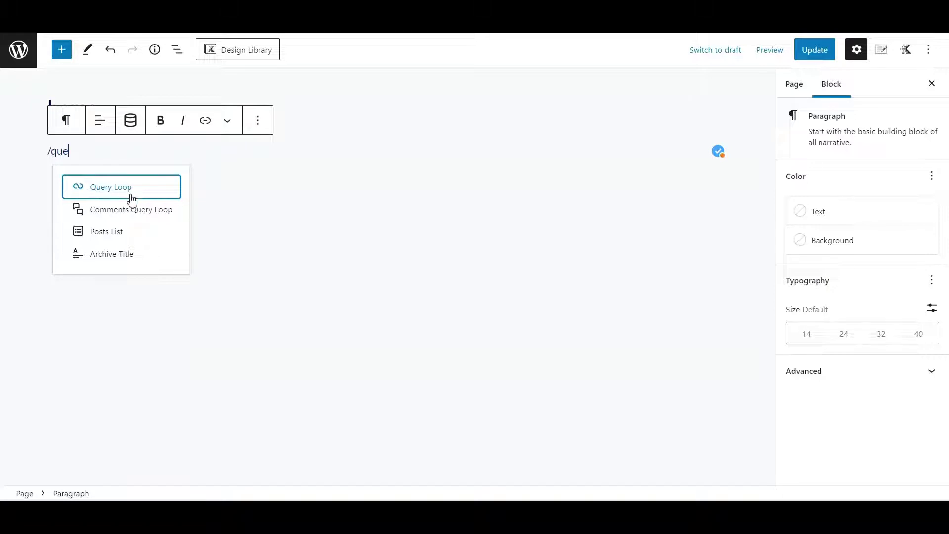
click(113, 192)
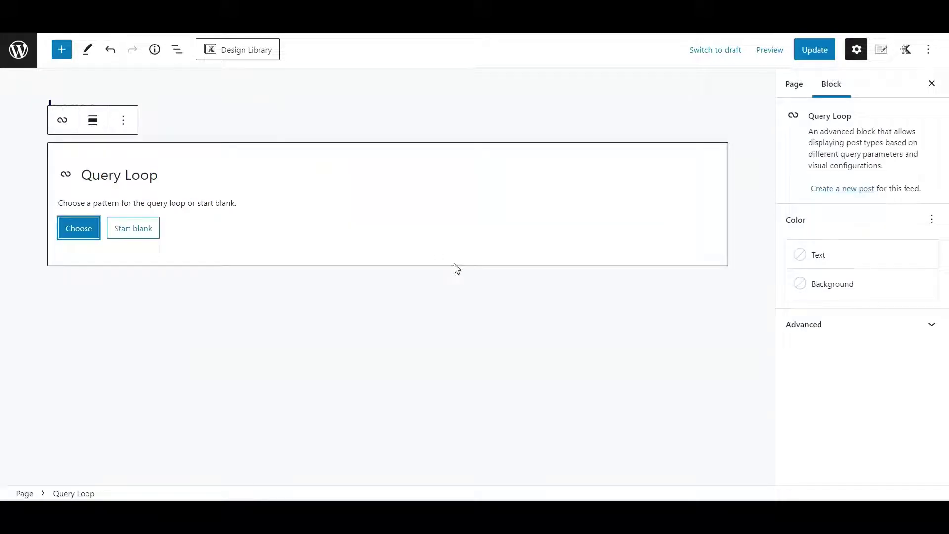
click(132, 229)
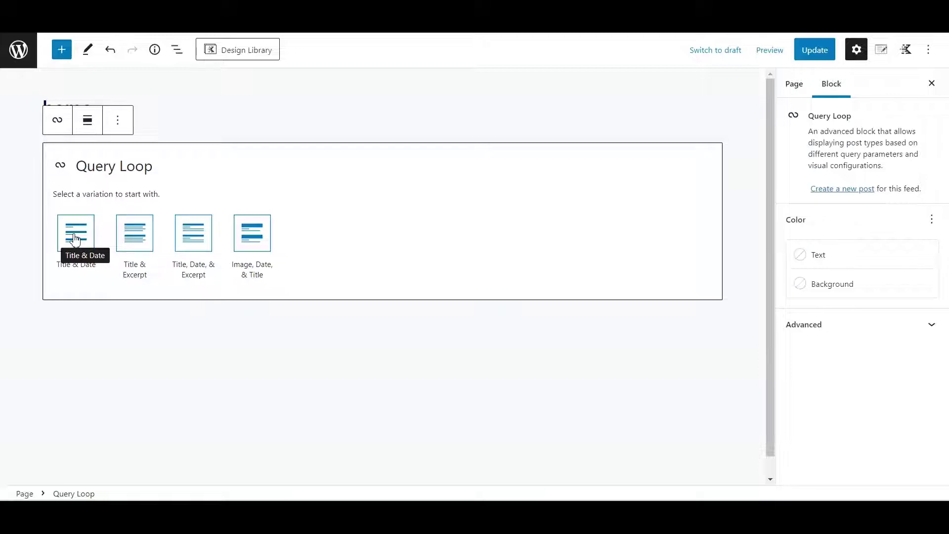
click(74, 239)
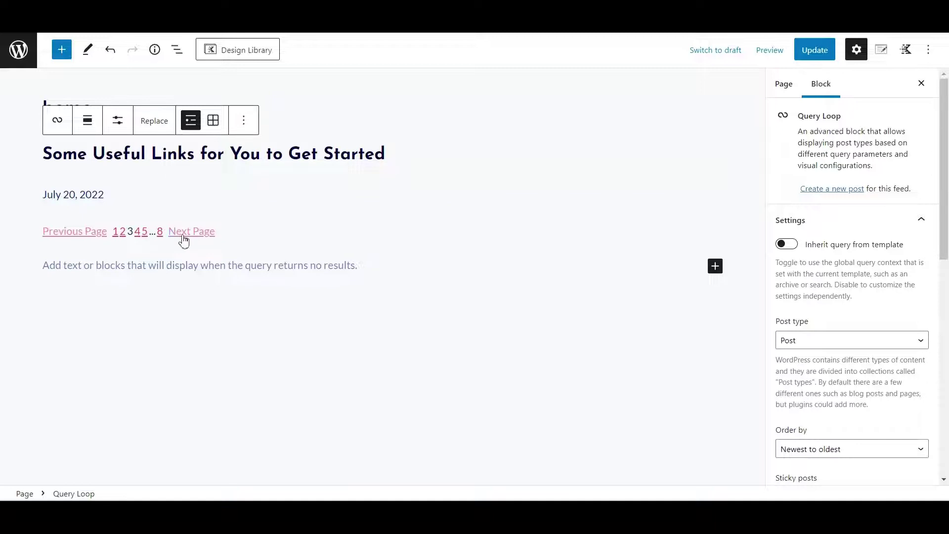
Delete the Pagination and No results blocks, leaving Post Title and Post Date in the loop
click(178, 50)
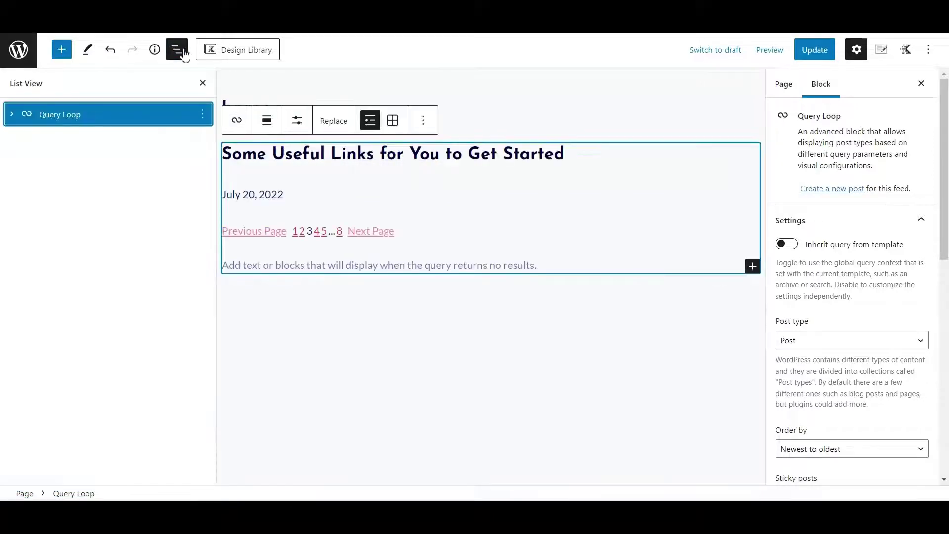
click(12, 116)
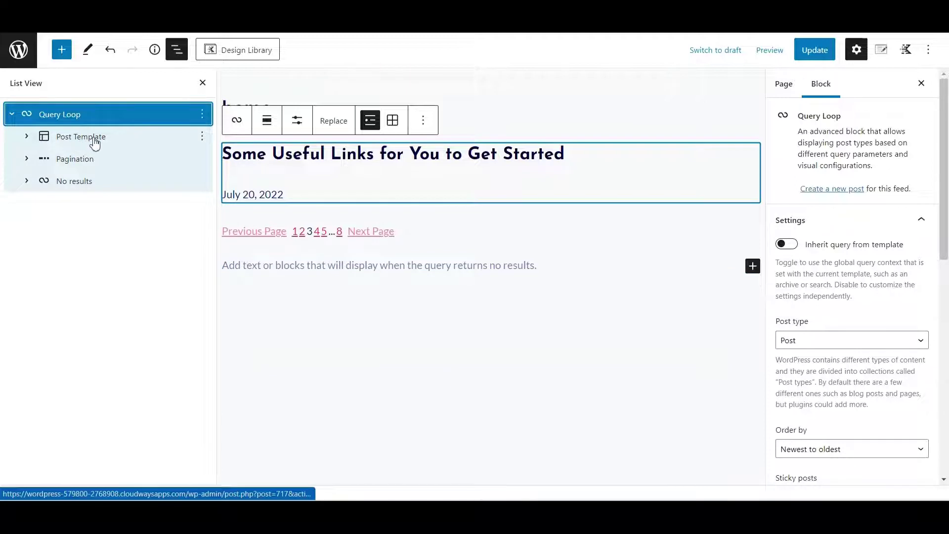
click(27, 137)
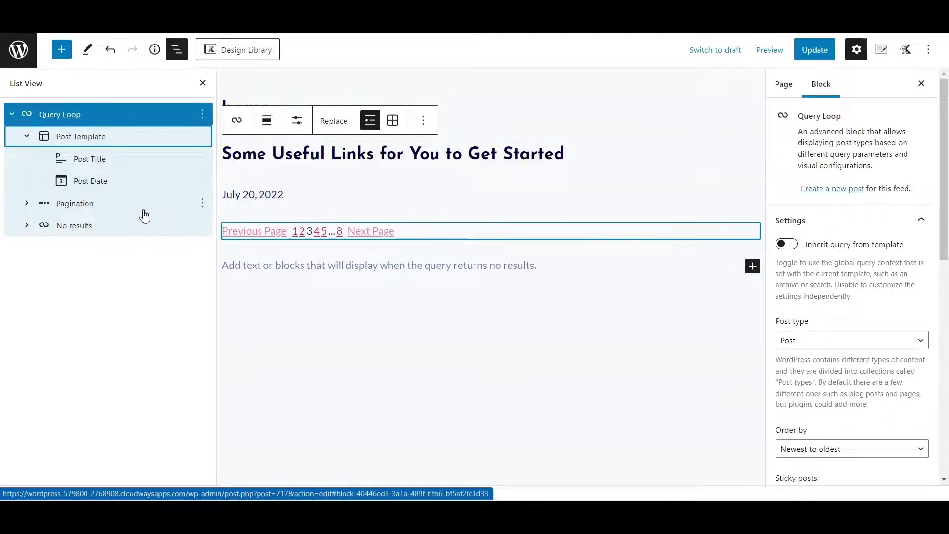
click(202, 204)
click(246, 453)
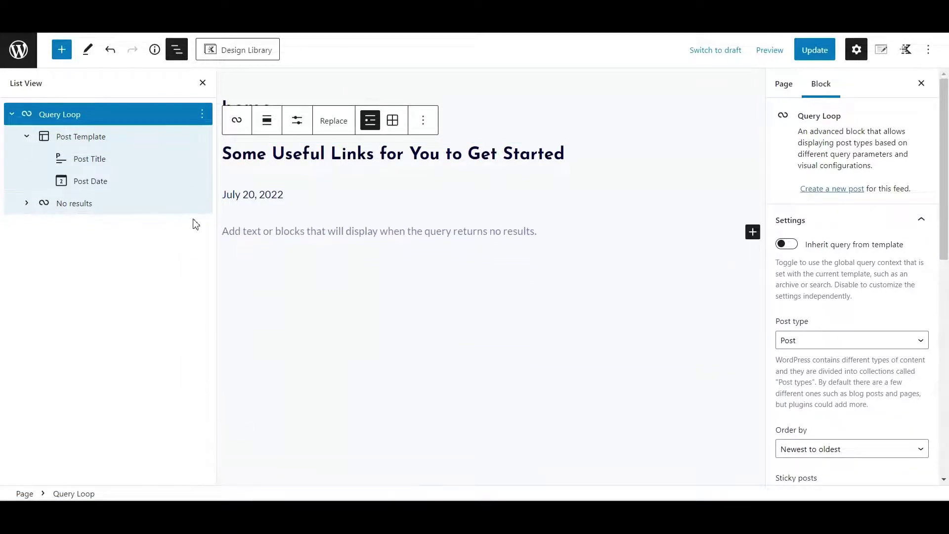
click(202, 203)
click(246, 453)
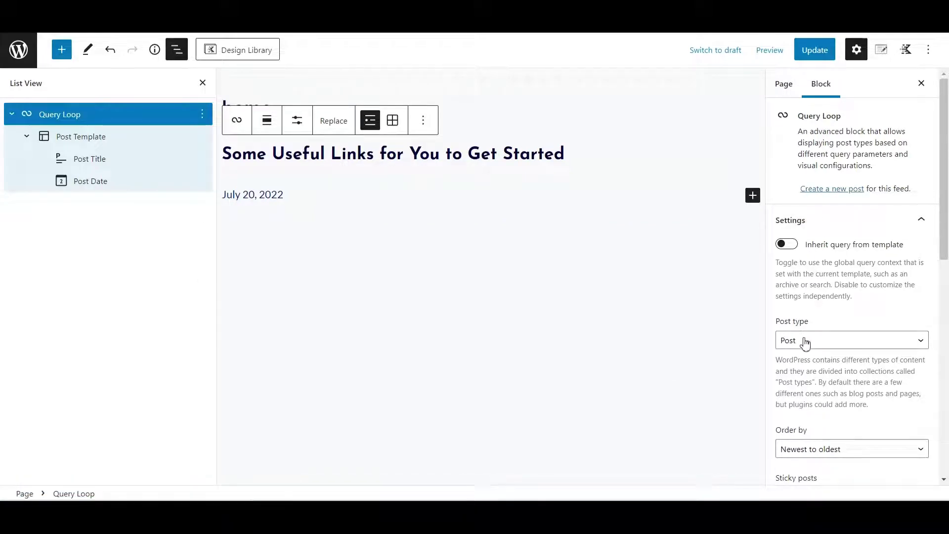
Set the Query Loop's post type to teacher
scroll(825, 297, down, 2)
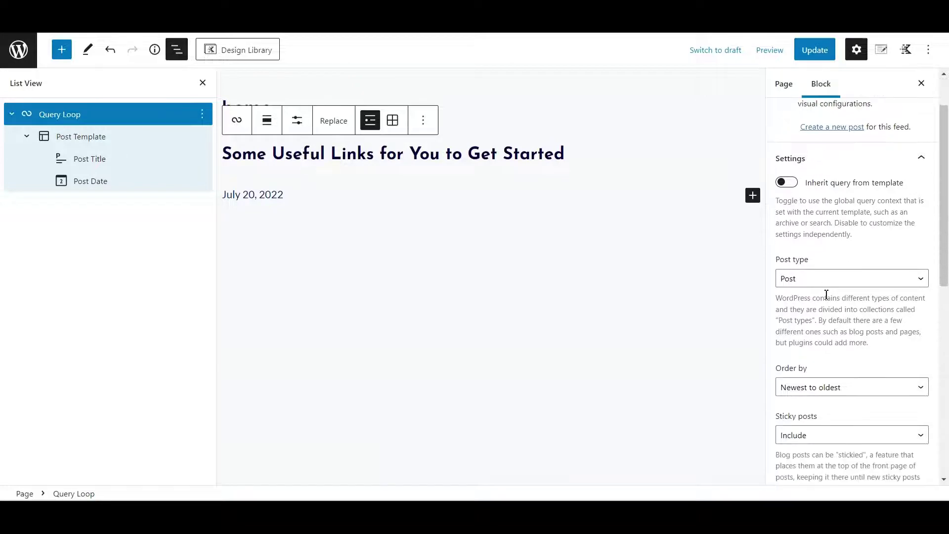
scroll(824, 292, down, 3)
scroll(831, 261, up, 3)
scroll(804, 275, down, 2)
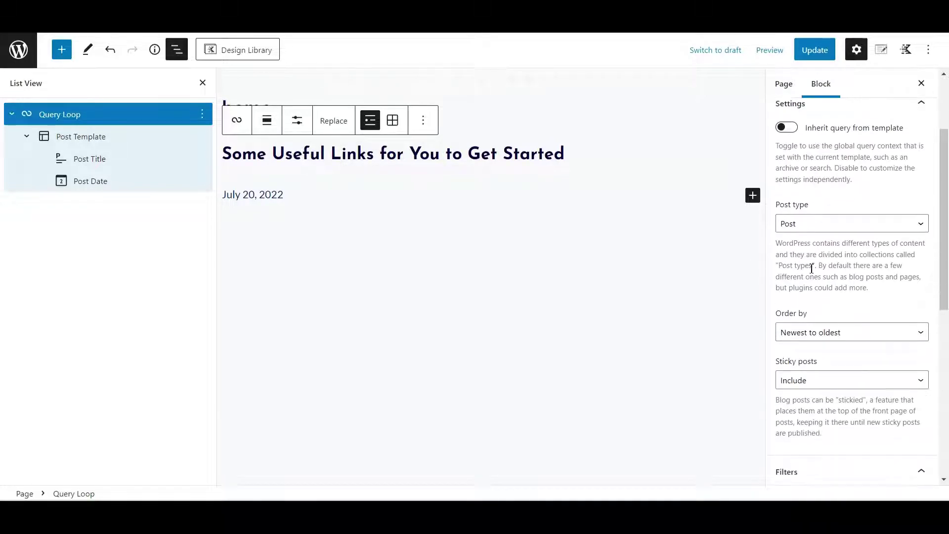
click(821, 218)
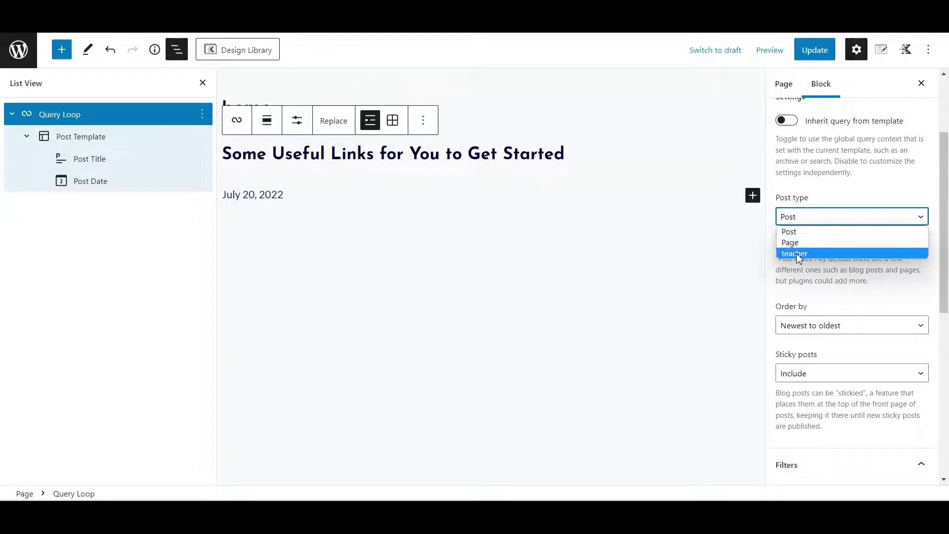
click(795, 254)
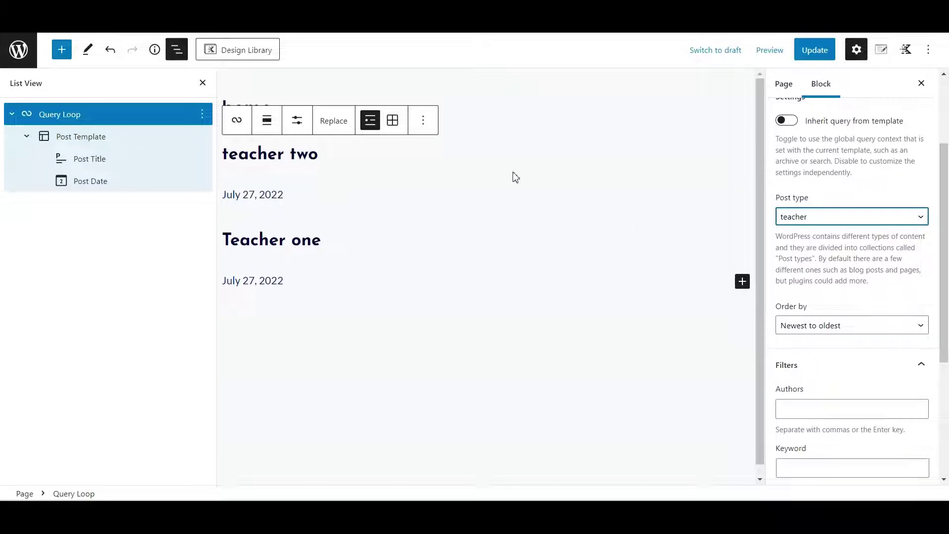
Order the teachers oldest to newest and collapse the Filters panel
scroll(855, 368, down, 2)
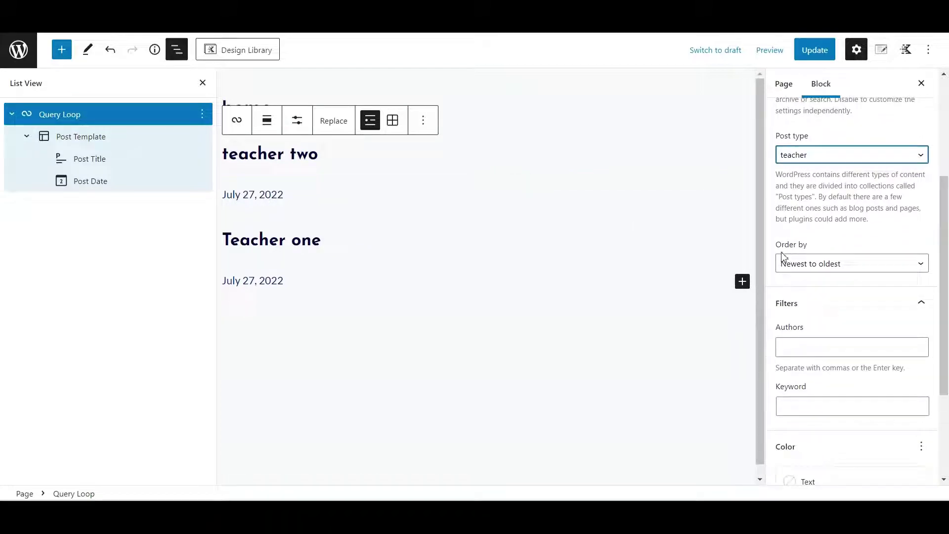
click(794, 264)
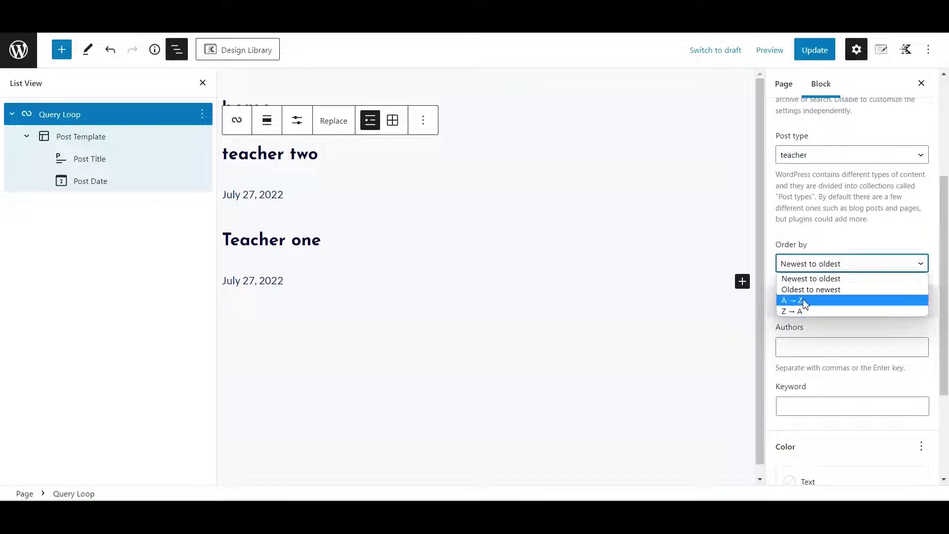
click(815, 291)
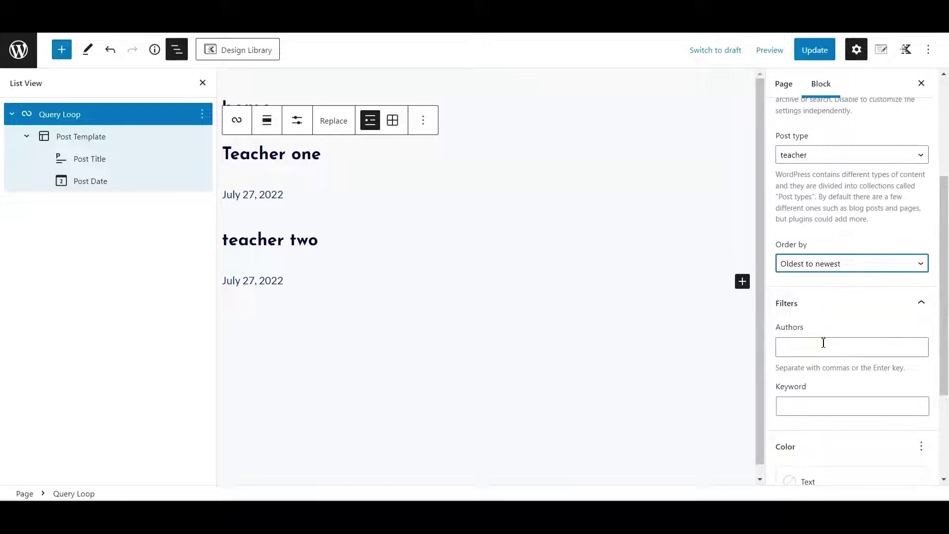
click(814, 408)
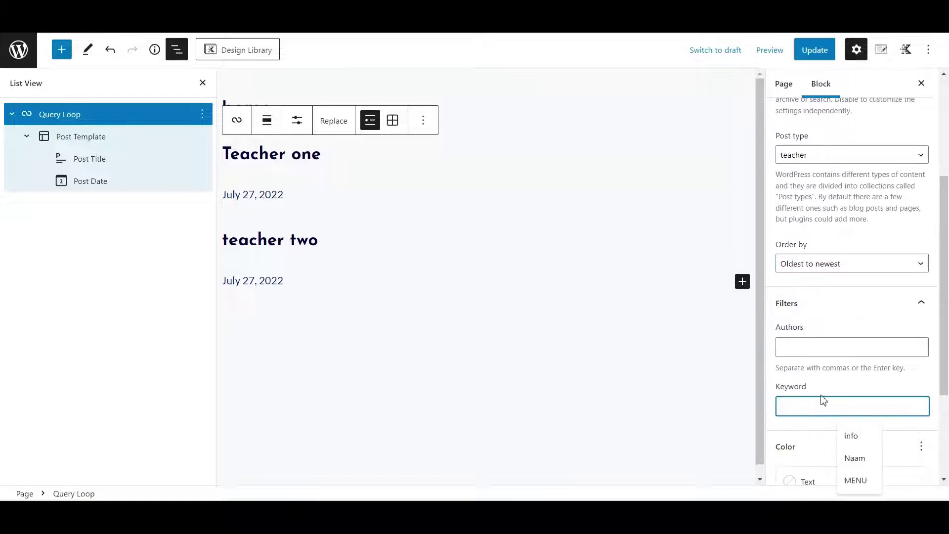
click(805, 403)
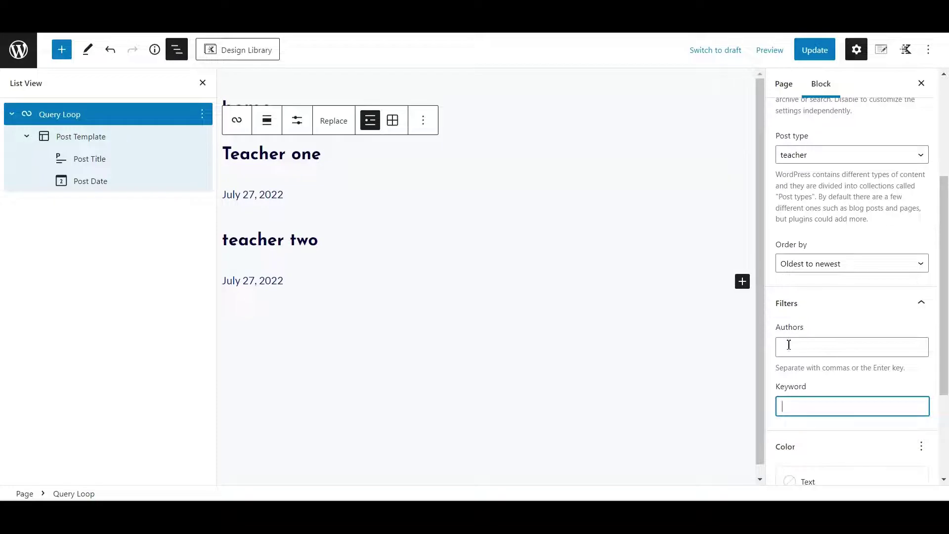
scroll(799, 335, down, 2)
scroll(807, 324, up, 1)
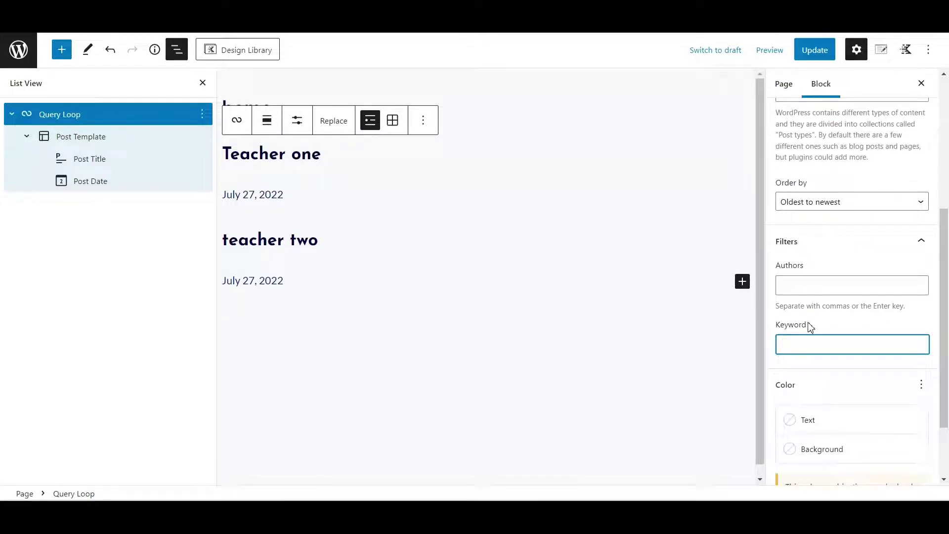
click(806, 242)
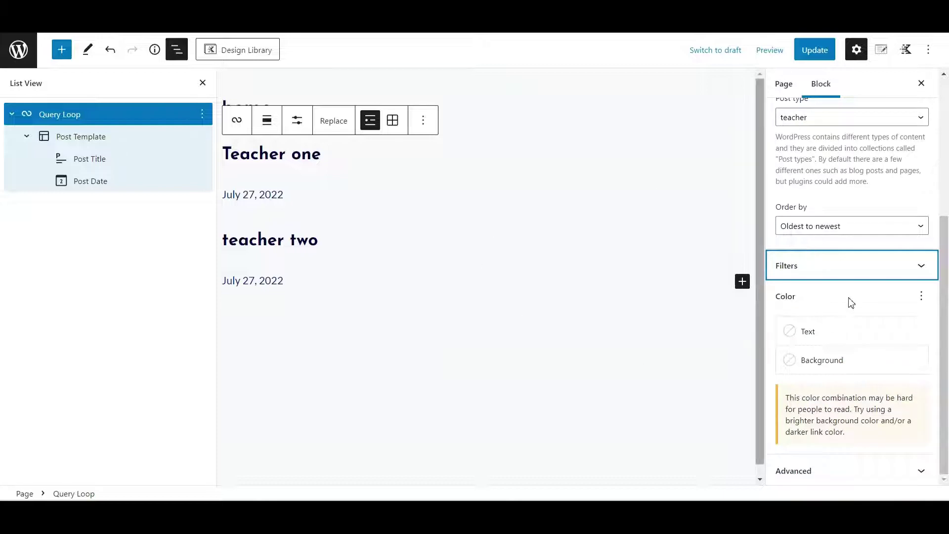
scroll(796, 280, up, 2)
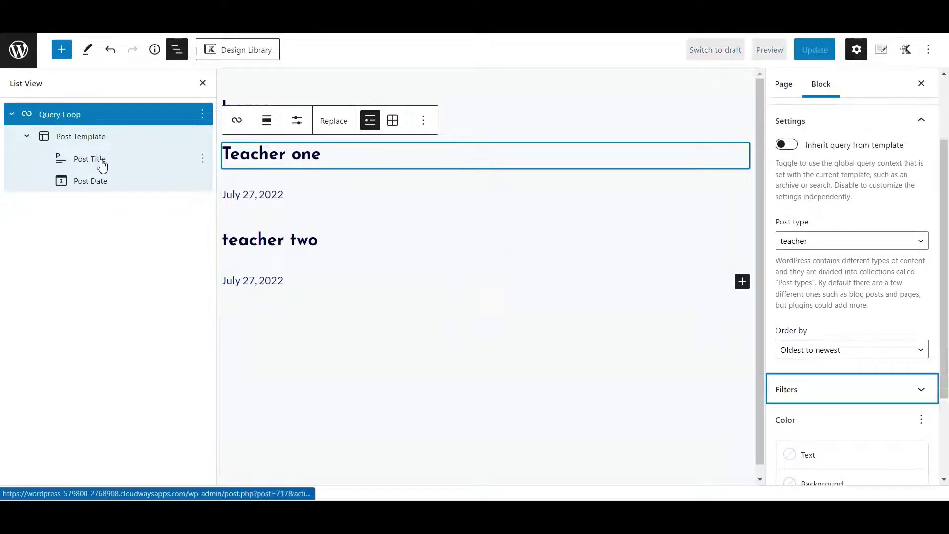
Remove Post Title and Post Date from the template and select its empty paragraph
click(202, 159)
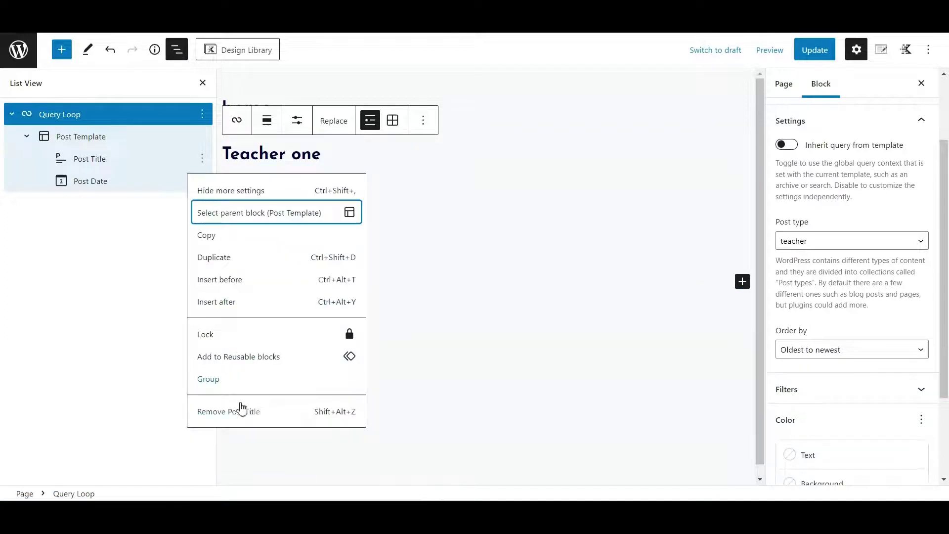
click(237, 408)
click(202, 160)
click(275, 408)
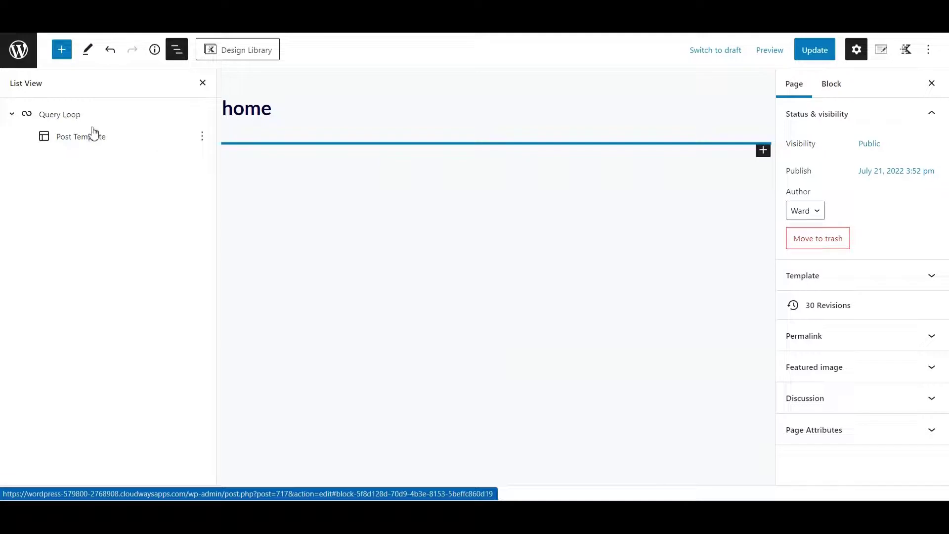
click(92, 146)
click(269, 157)
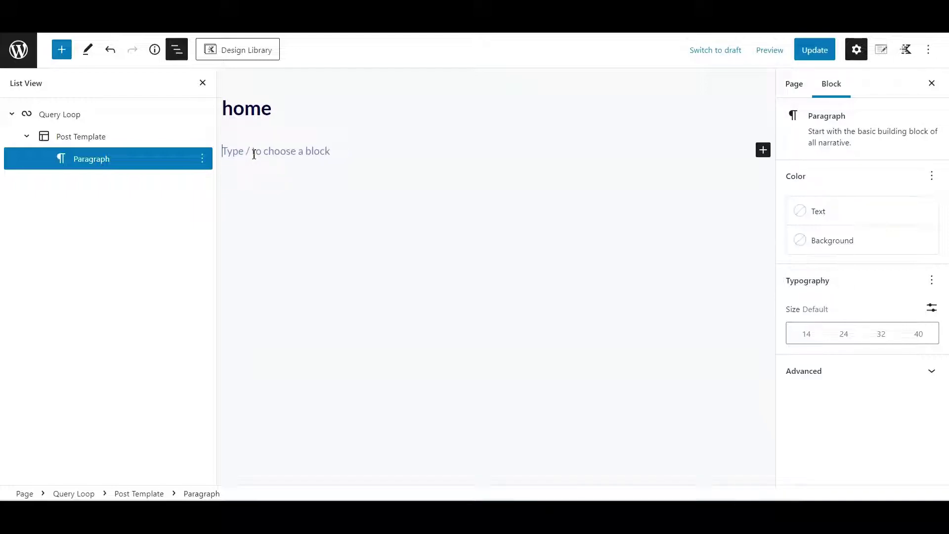
Type 'test' into the template's empty paragraph
click(203, 161)
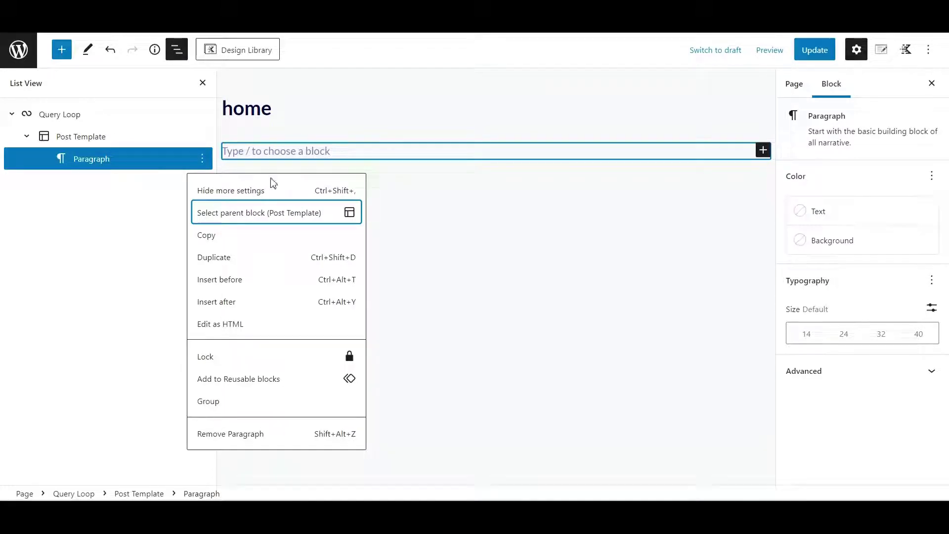
click(272, 157)
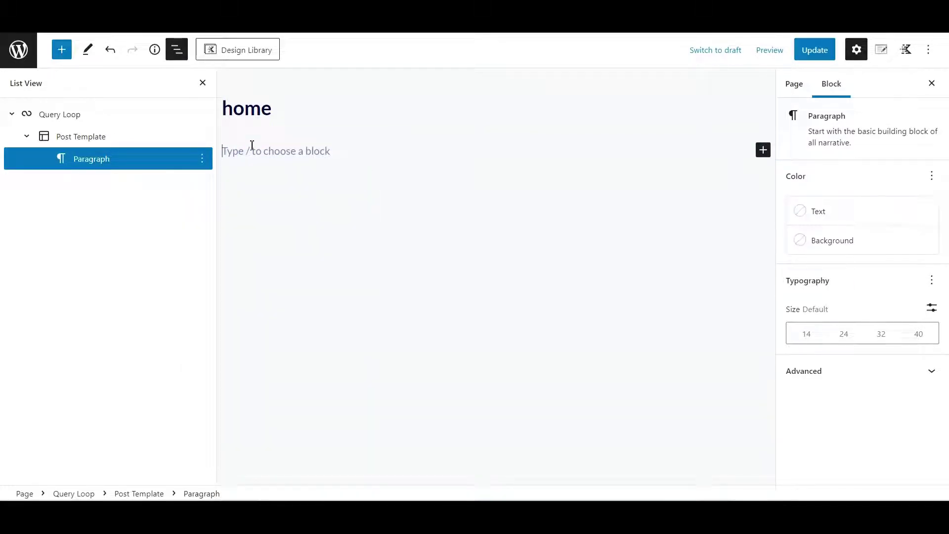
text(test)
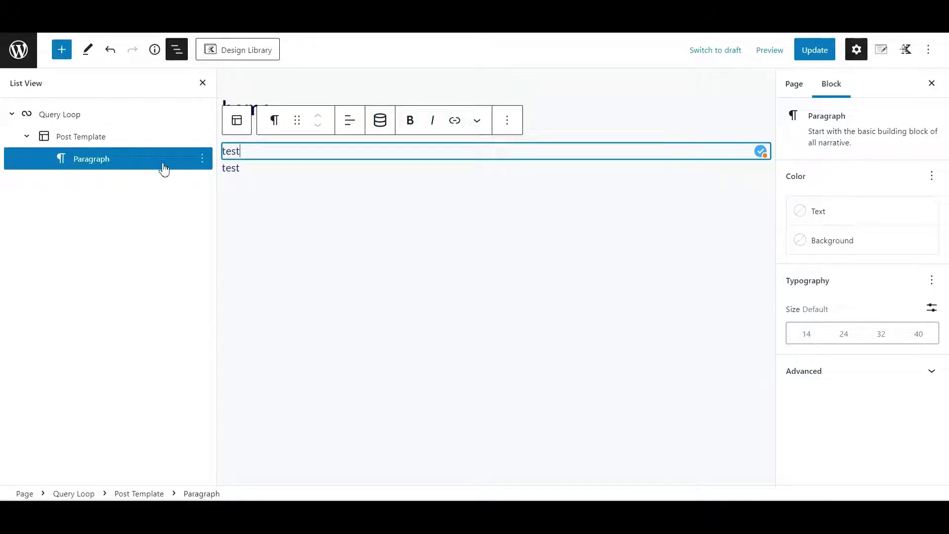
Bind the paragraph to the Post Custom Field 'Name' as dynamic content
click(385, 126)
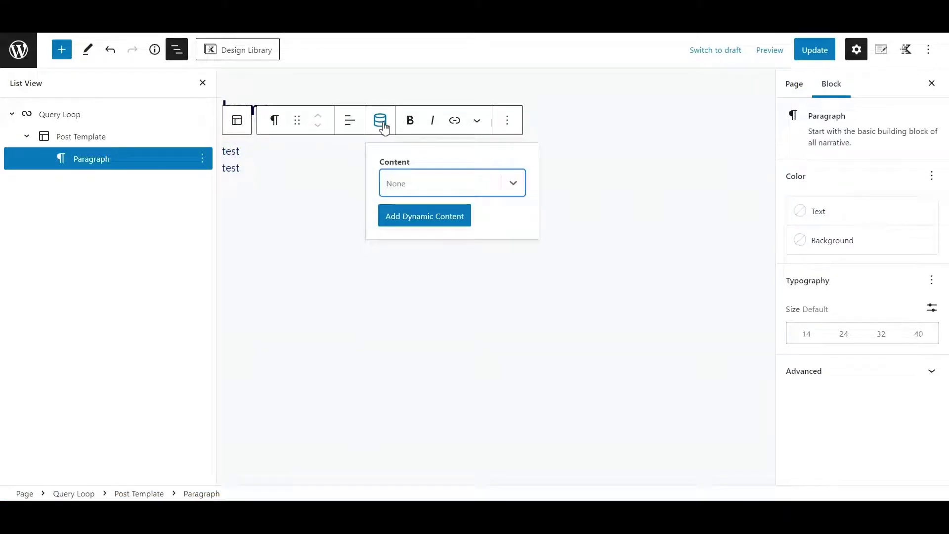
click(430, 186)
scroll(420, 272, down, 3)
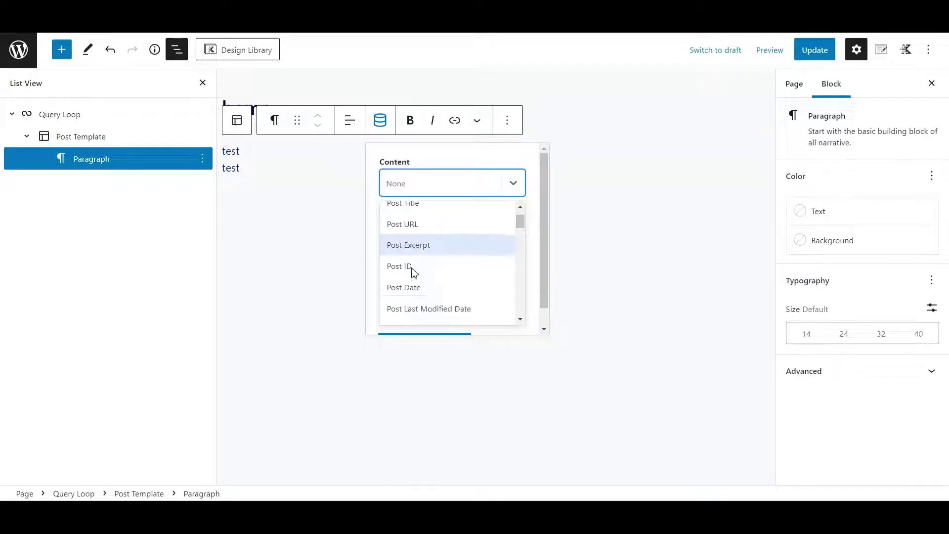
click(441, 303)
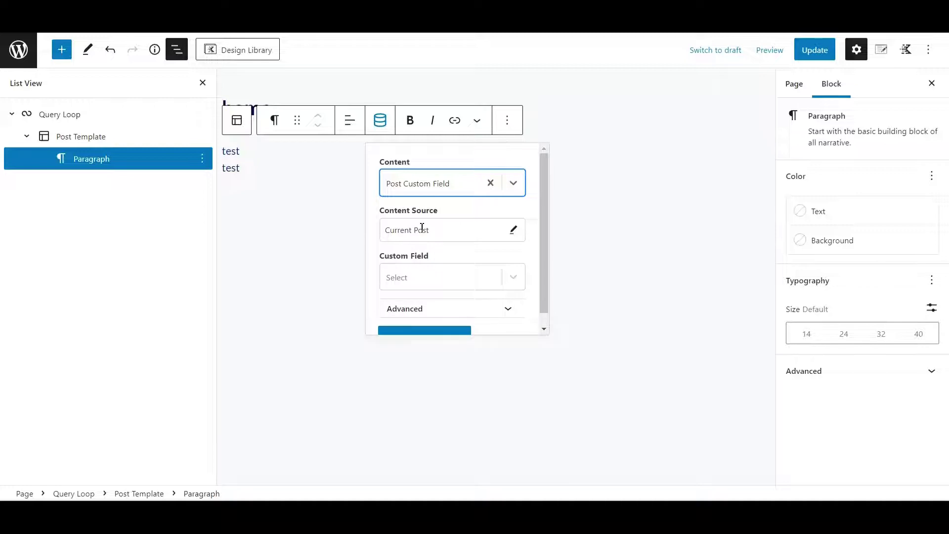
click(429, 282)
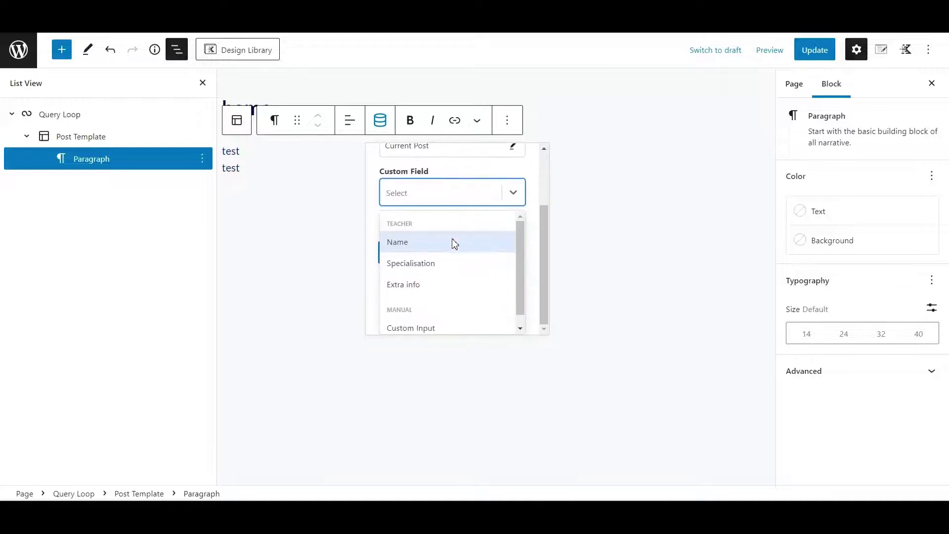
click(402, 247)
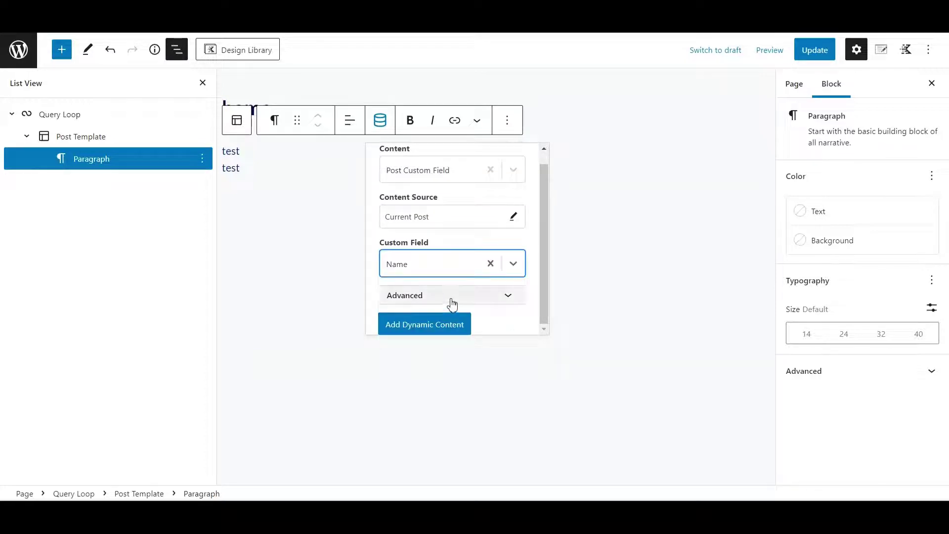
click(441, 328)
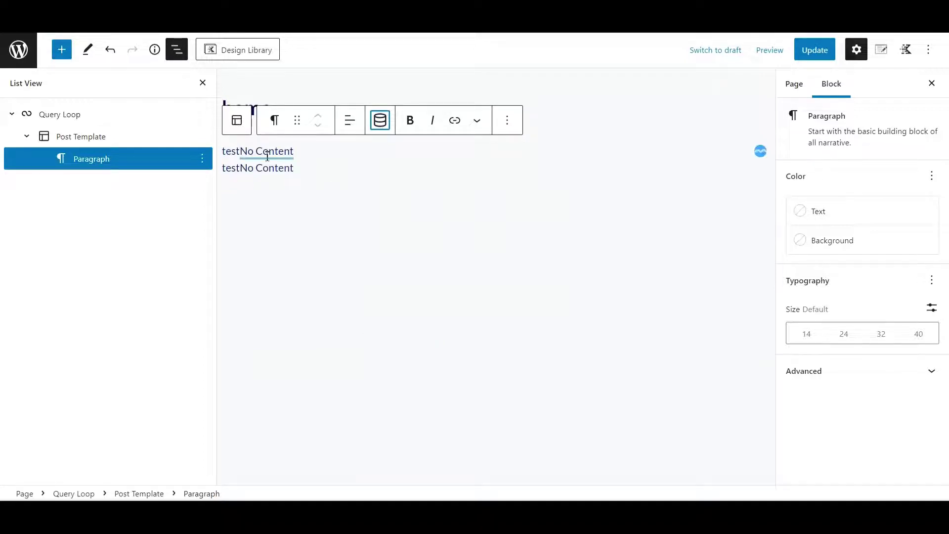
Delete the 'test' placeholder letters from the paragraph
click(240, 155)
key(BackSpace)
key(BackSpace)
key(BackSpace)
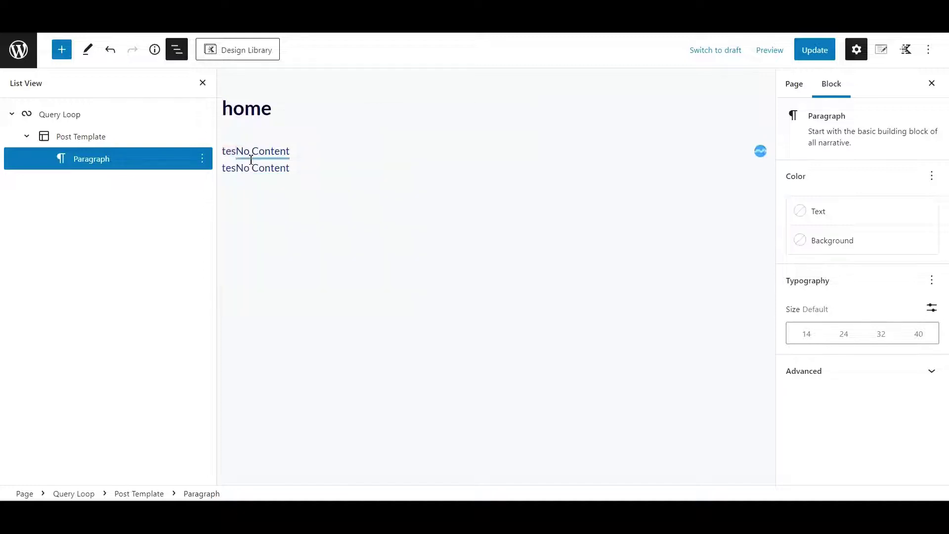
key(BackSpace)
Update the page and reload the live home page to check the teacher names
click(821, 52)
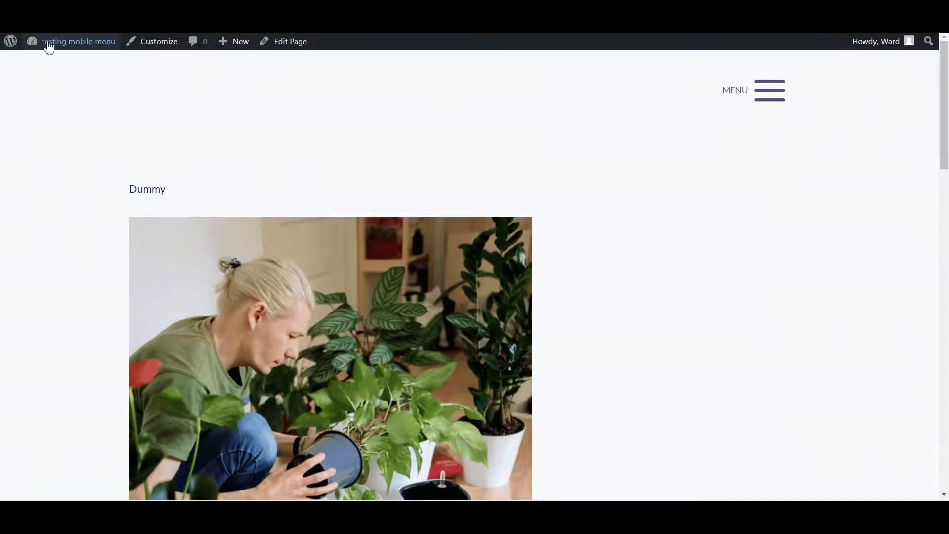
key(F5)
drag(126, 190, 195, 221)
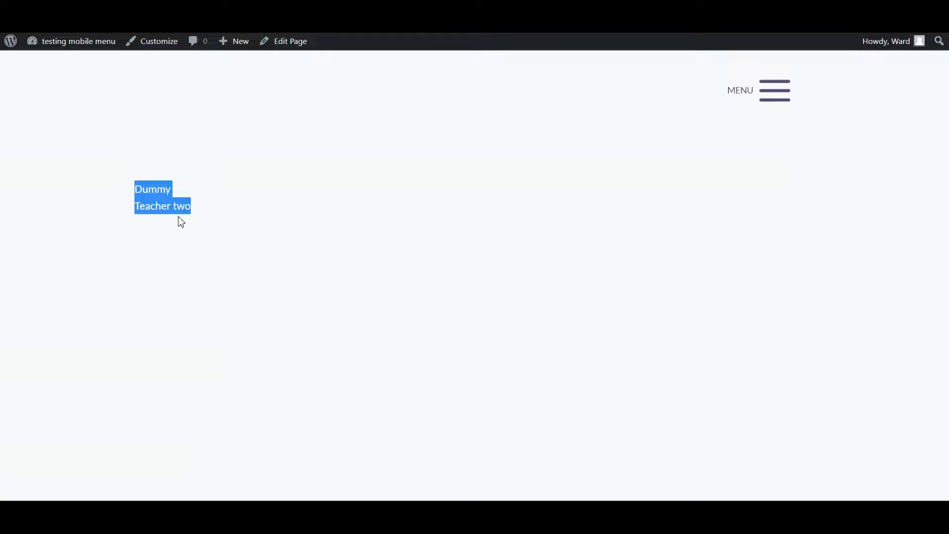
Add a new block below the Name paragraph and begin an /image insertion
click(182, 220)
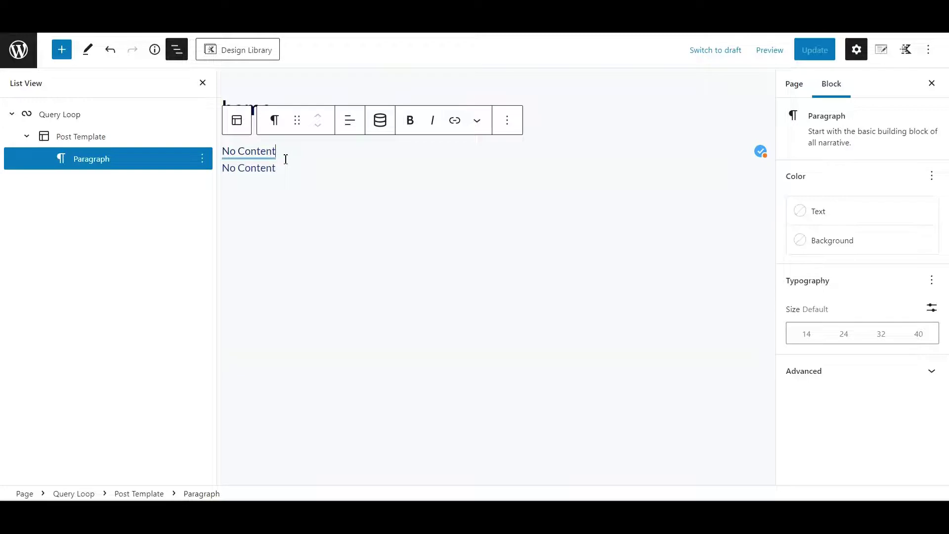
key(Return)
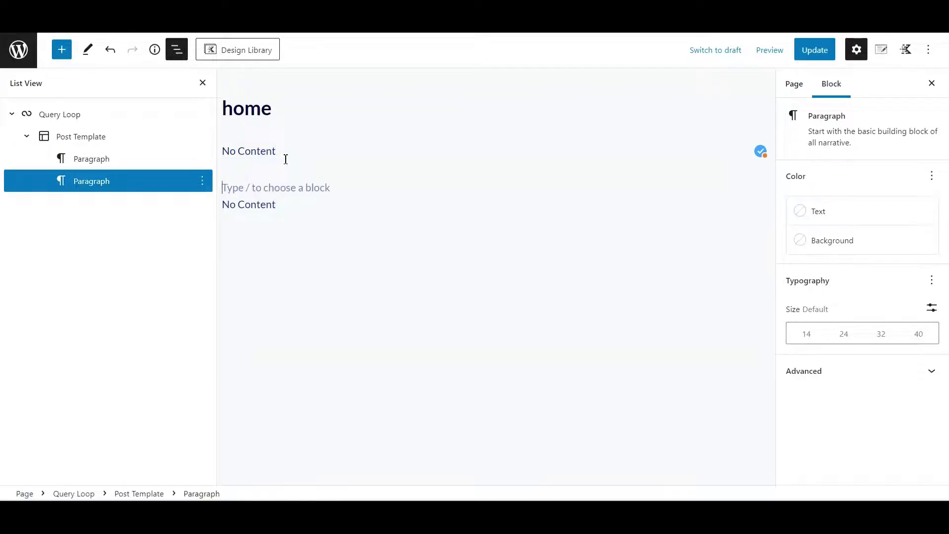
text(/i)
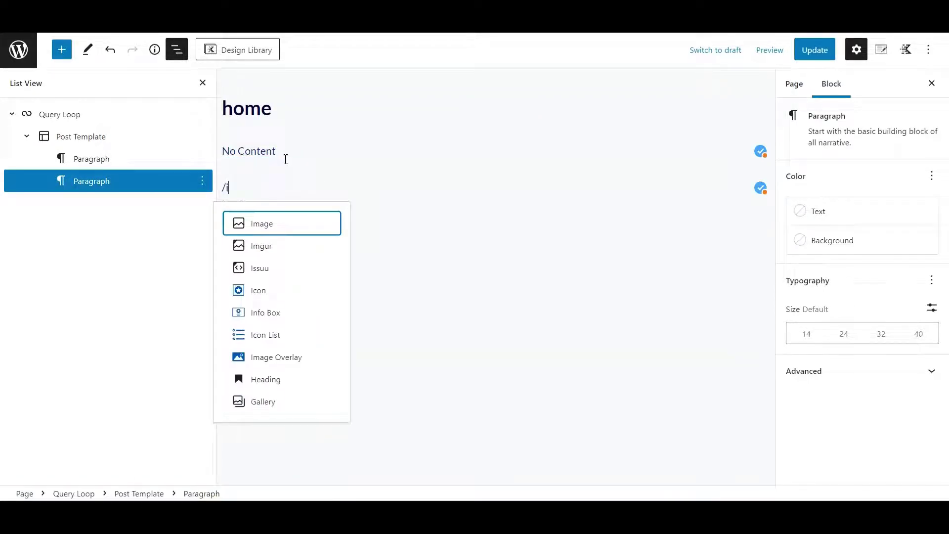
text(ma)
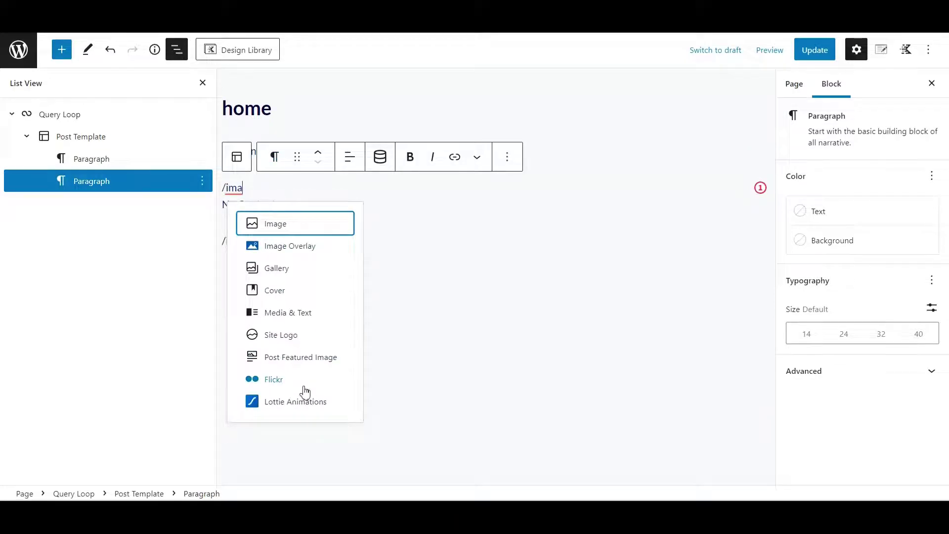
text(ge)
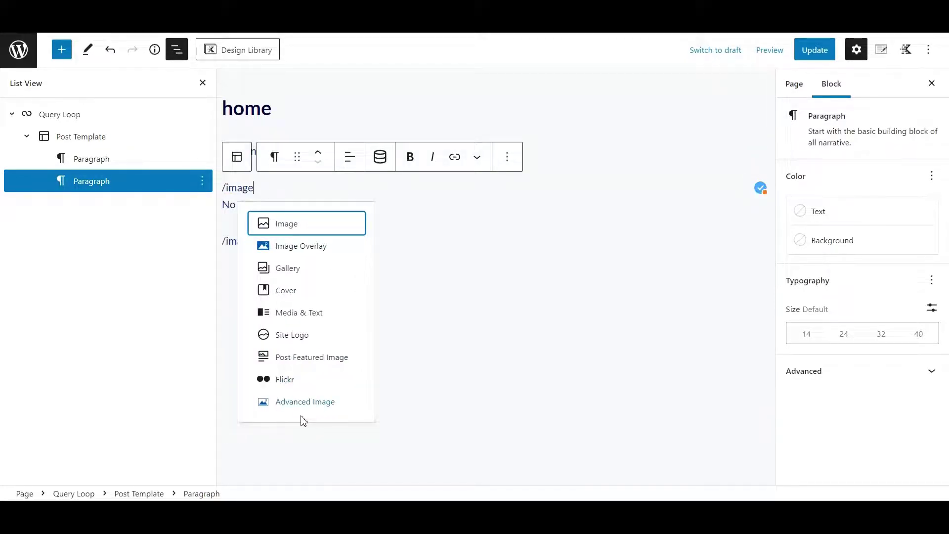
Insert an Advanced Image block with a dynamic Post Custom Field 'Picture' source, and update the page
click(310, 408)
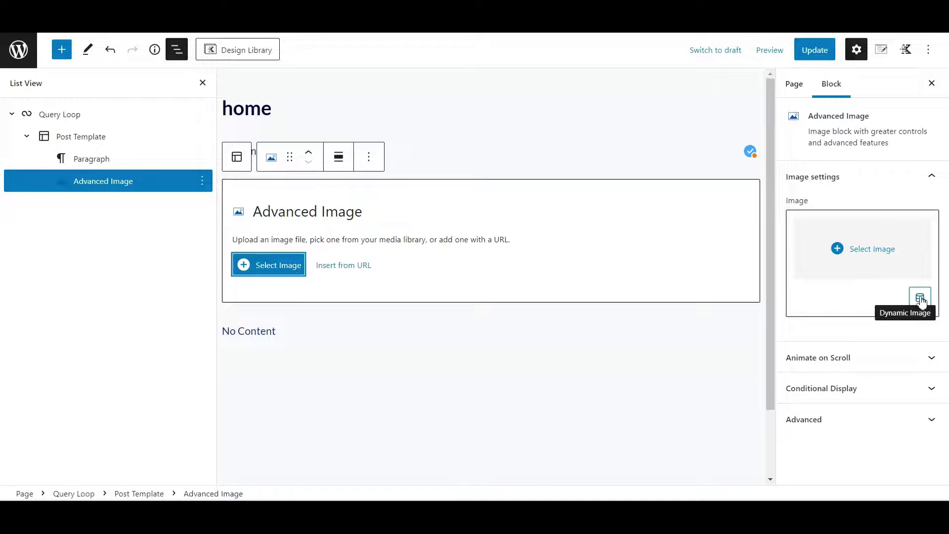
click(919, 299)
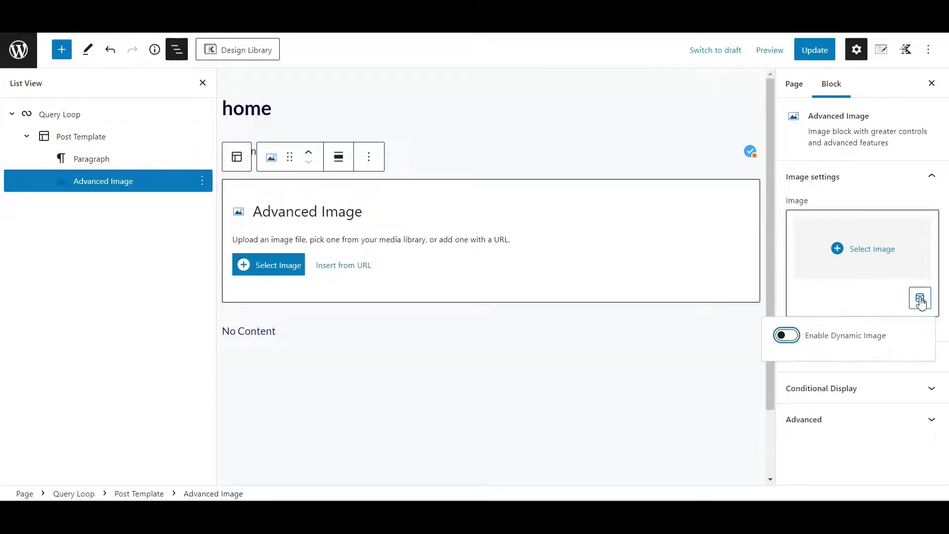
click(786, 335)
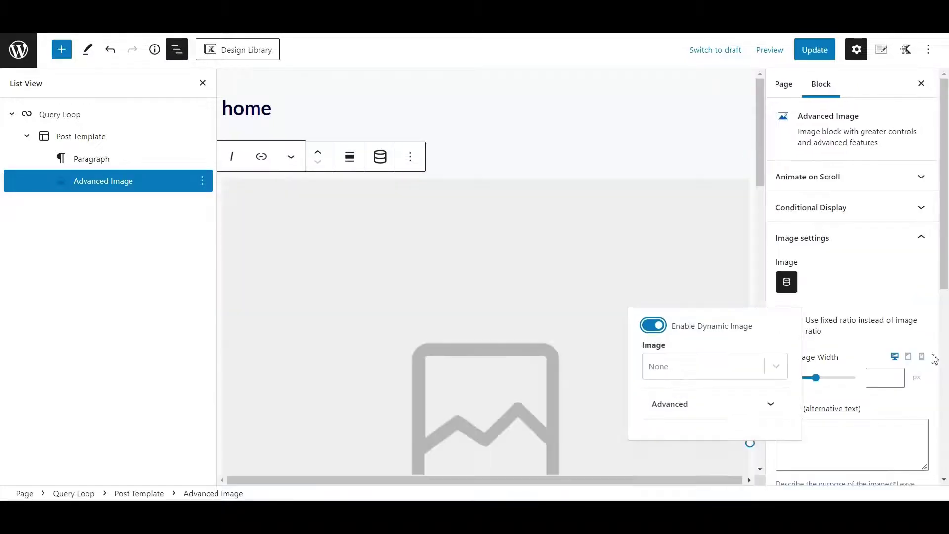
click(711, 353)
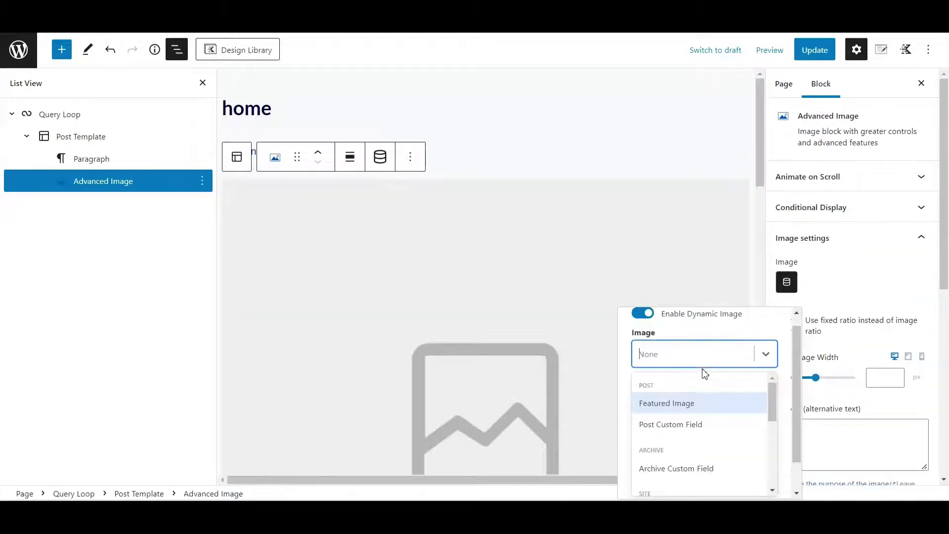
click(694, 425)
click(694, 458)
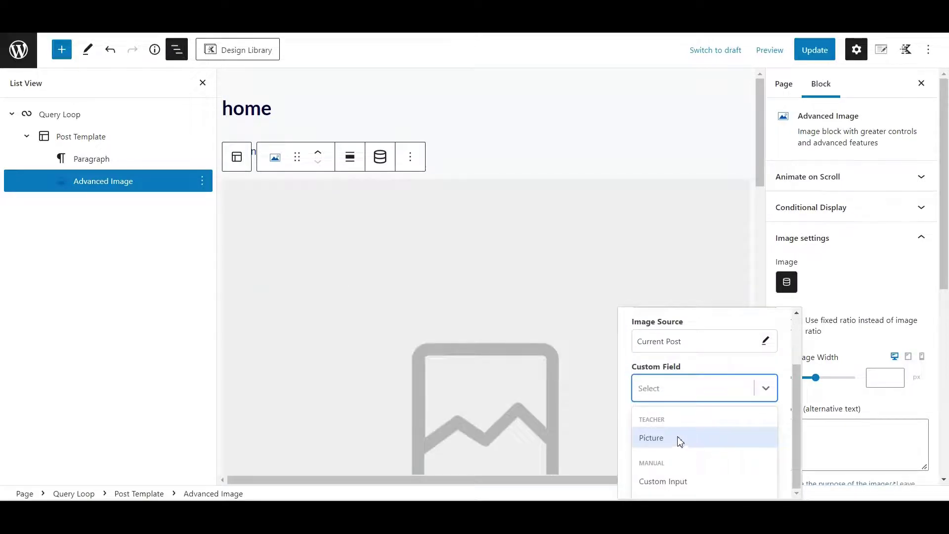
click(690, 438)
scroll(525, 296, down, 5)
scroll(525, 296, up, 3)
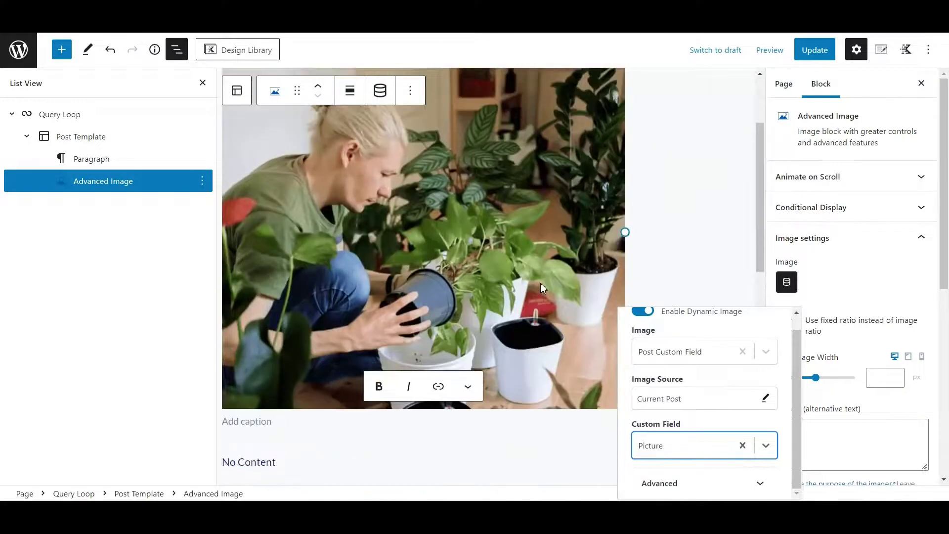
scroll(541, 288, down, 5)
scroll(457, 328, up, 6)
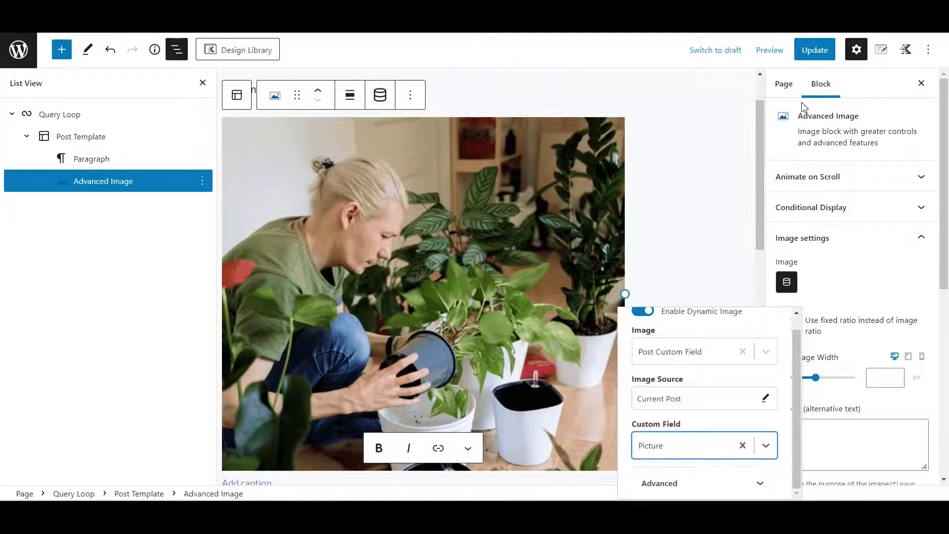
click(815, 50)
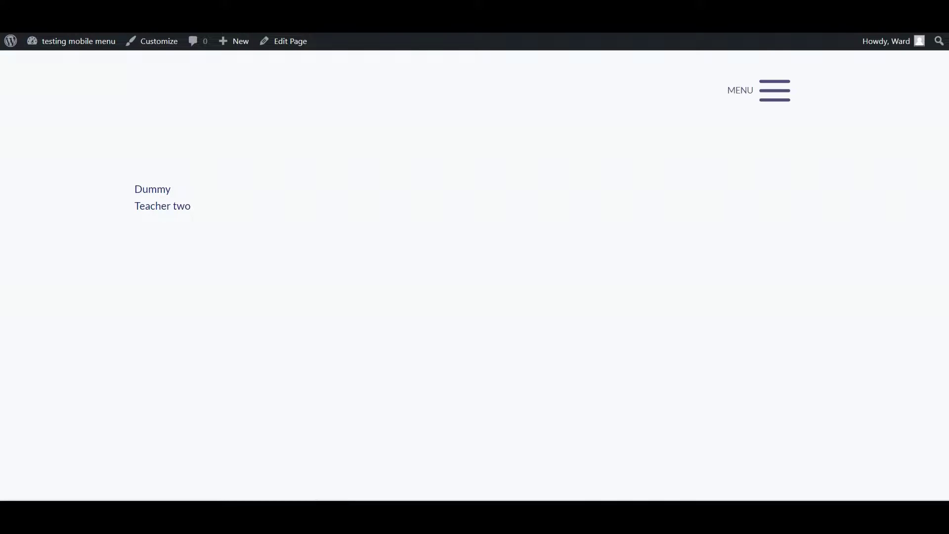
Scroll the live home page to inspect the oversized teacher photos
scroll(312, 227, down, 3)
scroll(435, 301, down, 15)
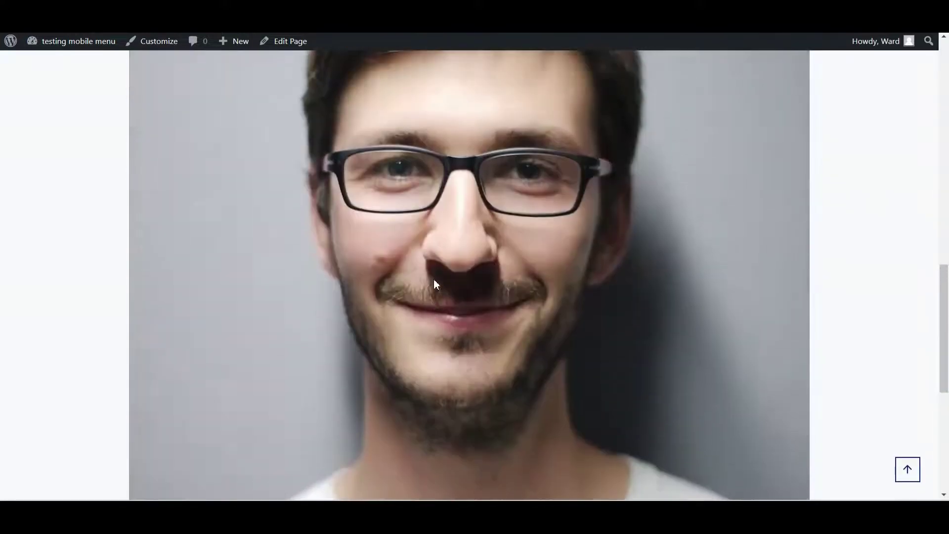
scroll(437, 283, up, 12)
scroll(434, 277, up, 8)
scroll(331, 232, down, 6)
scroll(337, 238, down, 7)
scroll(366, 218, up, 9)
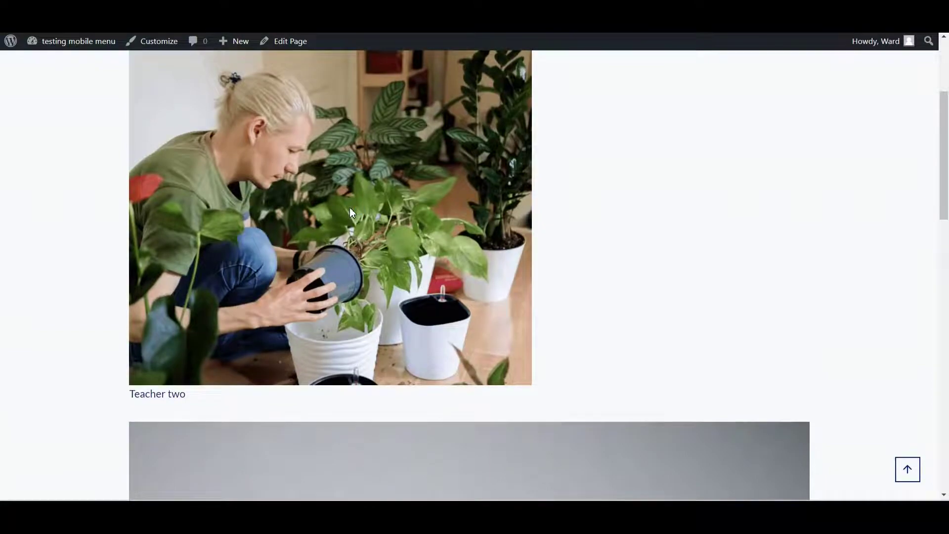
scroll(349, 206, up, 4)
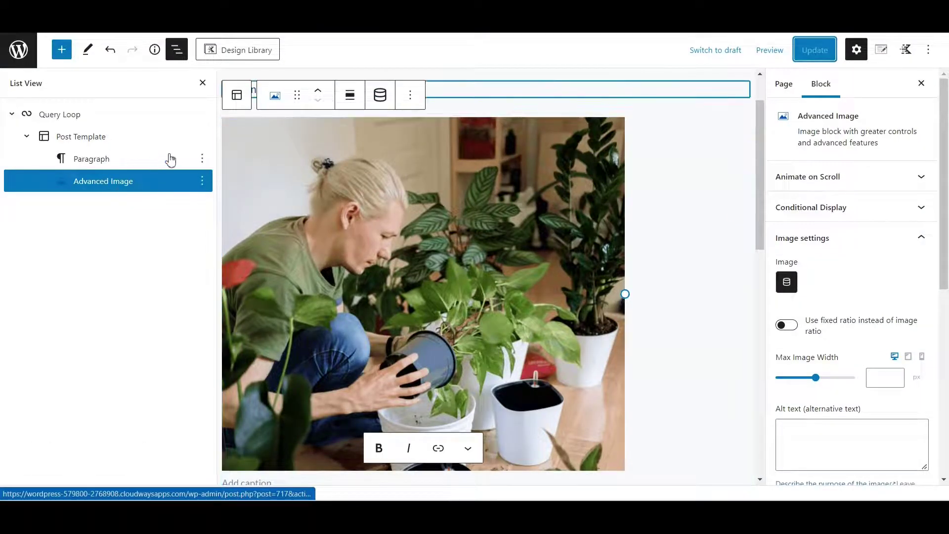
Set the teacher image's Max Image Width to 350 and update the home page
scroll(452, 232, down, 8)
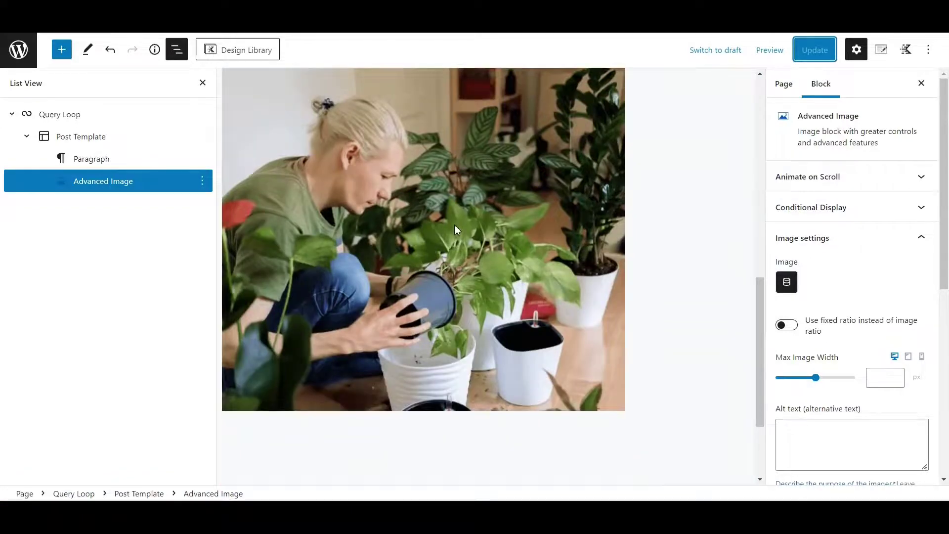
scroll(455, 228, up, 7)
scroll(465, 213, down, 4)
click(125, 189)
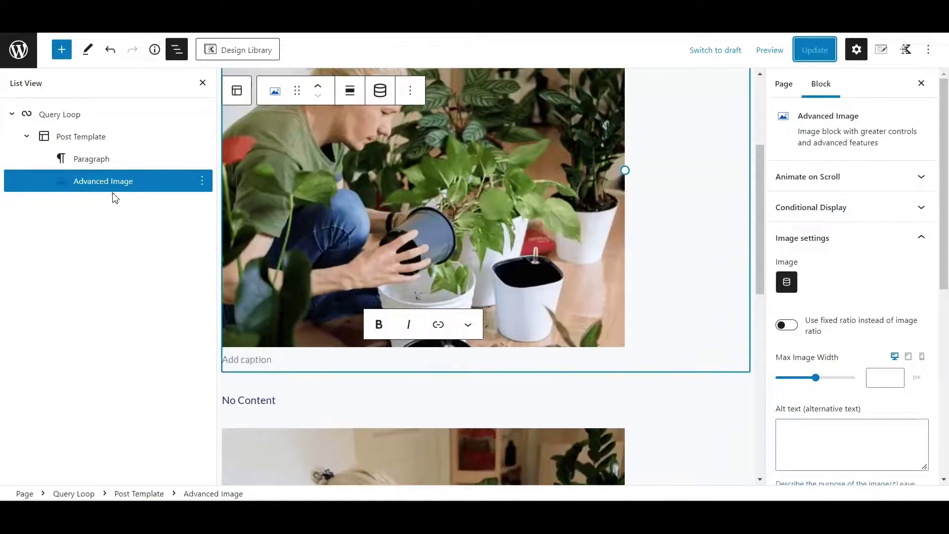
scroll(481, 239, down, 1)
scroll(480, 239, down, 5)
click(871, 375)
text(350)
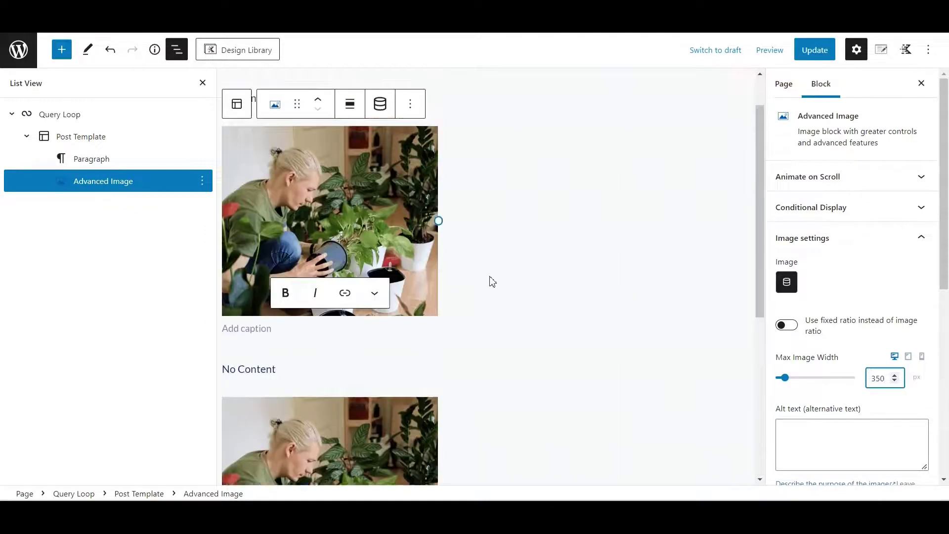
scroll(492, 281, up, 1)
click(814, 49)
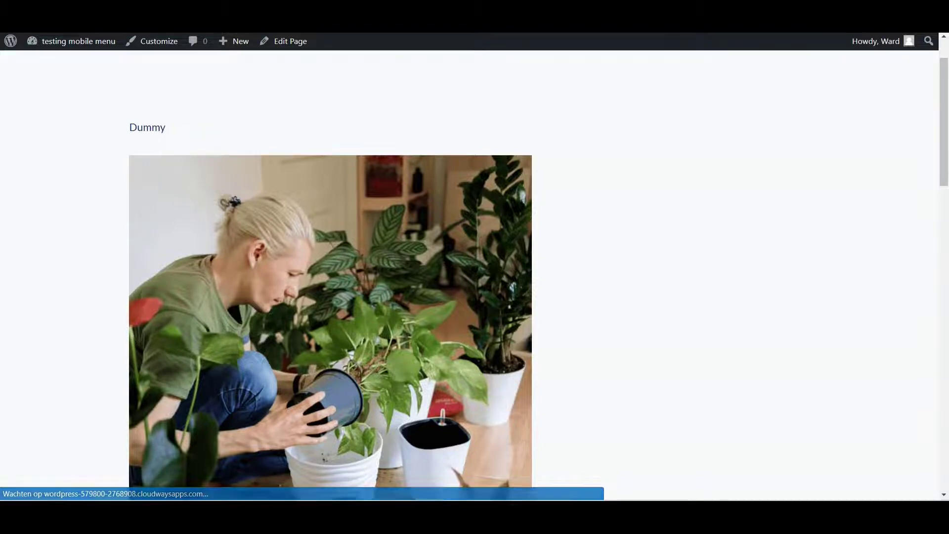
Scroll the live page to check that the teacher photos now appear smaller
scroll(395, 201, down, 5)
scroll(418, 219, up, 5)
scroll(180, 213, down, 3)
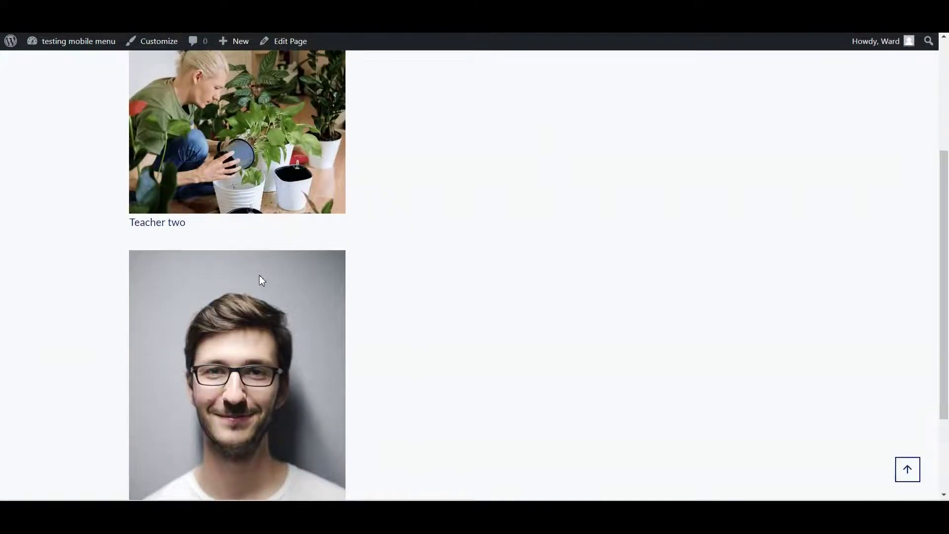
scroll(258, 275, down, 3)
scroll(254, 277, up, 6)
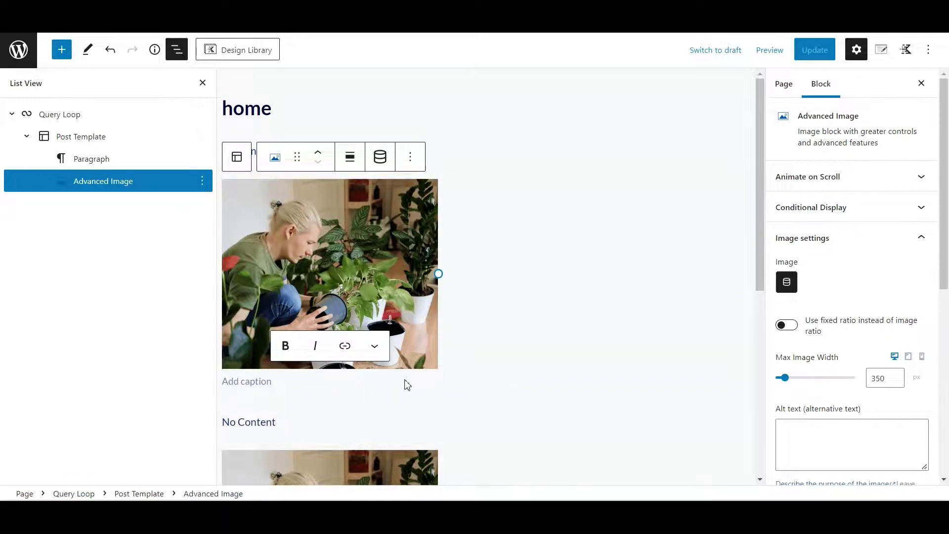
Add a new paragraph after the image containing the placeholder word 'test'
key(Return)
text(:)
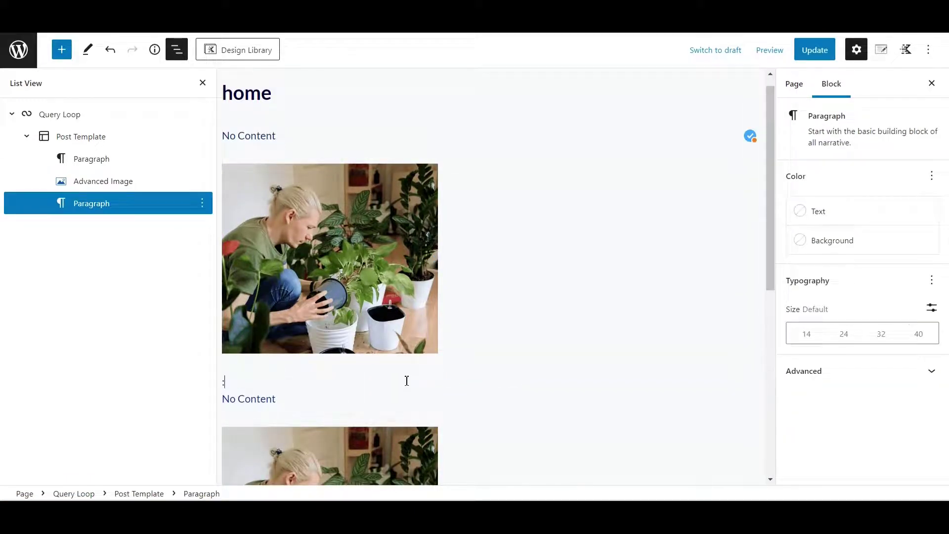
text(P)
key(BackSpace)
key(BackSpace)
text(/)
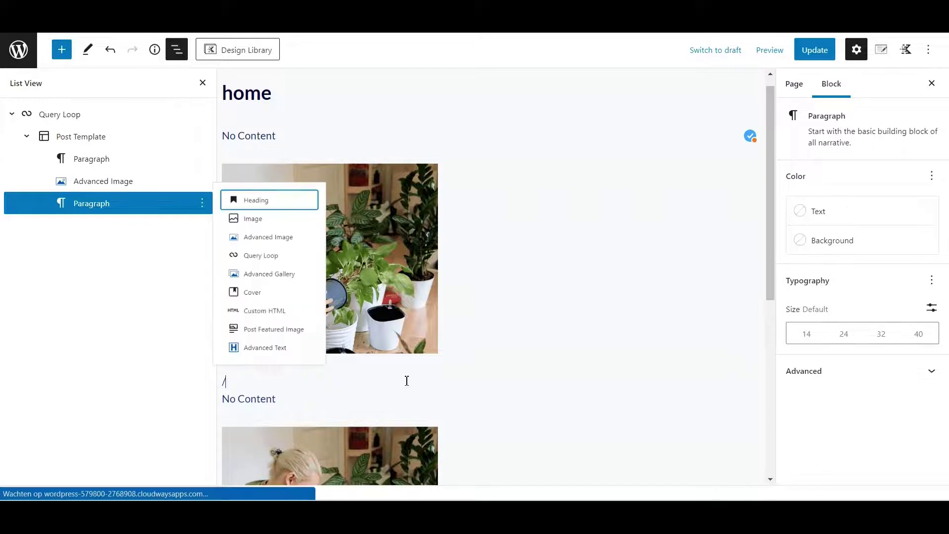
key(BackSpace)
text(test)
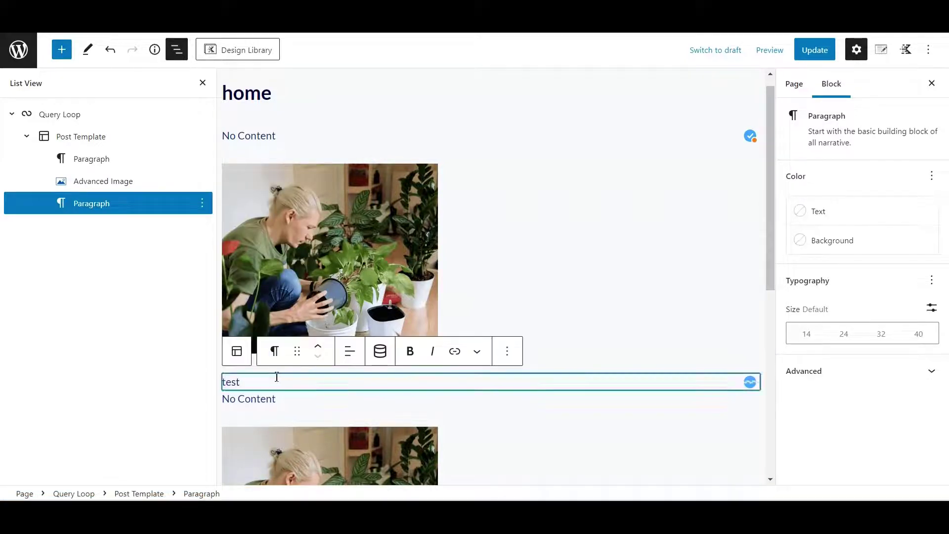
Replace 'test' with the dynamic Post Custom Field 'Specialisation' and update the page
click(381, 353)
click(429, 273)
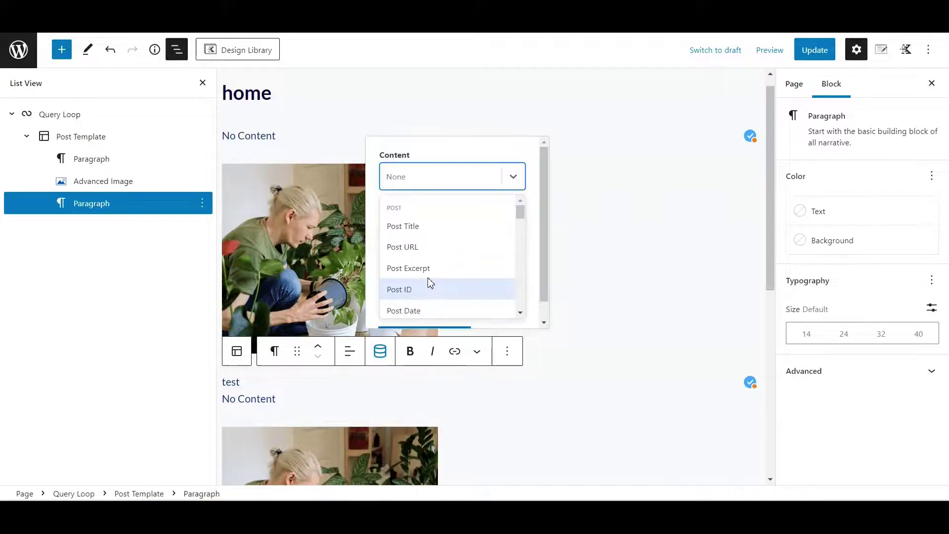
scroll(430, 279, down, 3)
click(433, 290)
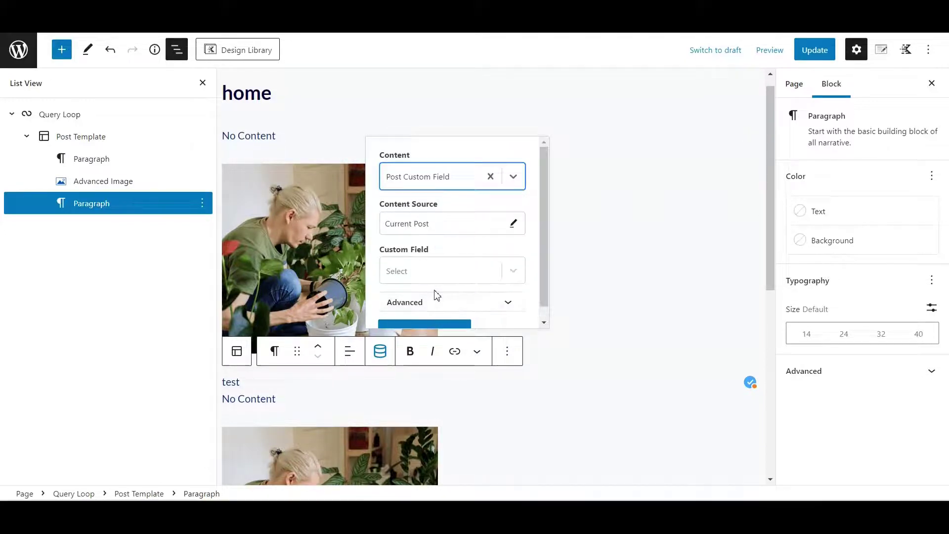
scroll(434, 297, down, 1)
click(439, 260)
scroll(435, 301, down, 1)
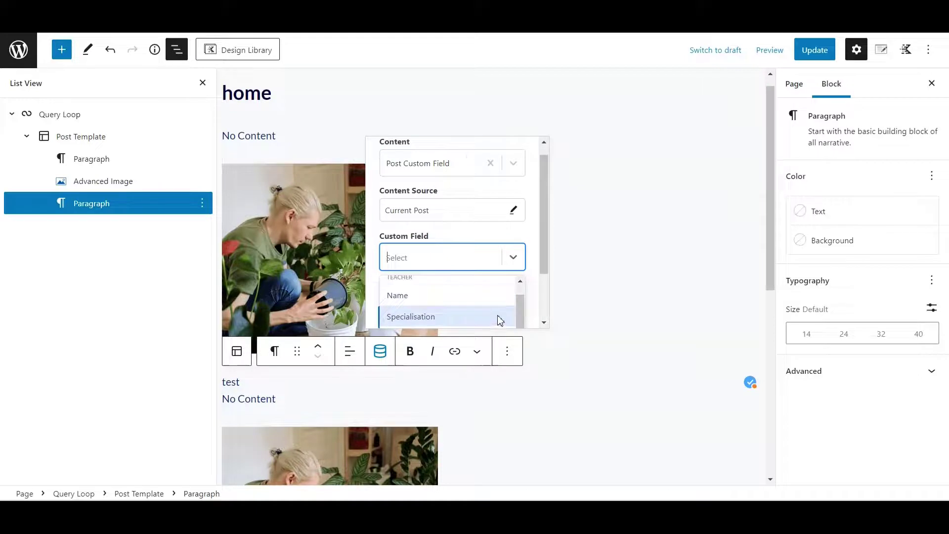
click(546, 262)
click(445, 258)
scroll(423, 296, down, 1)
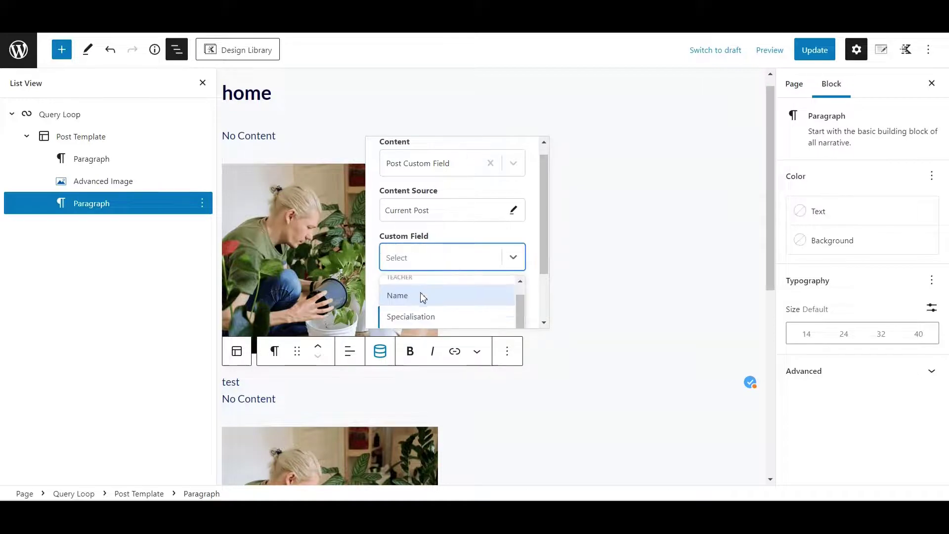
click(435, 319)
click(437, 320)
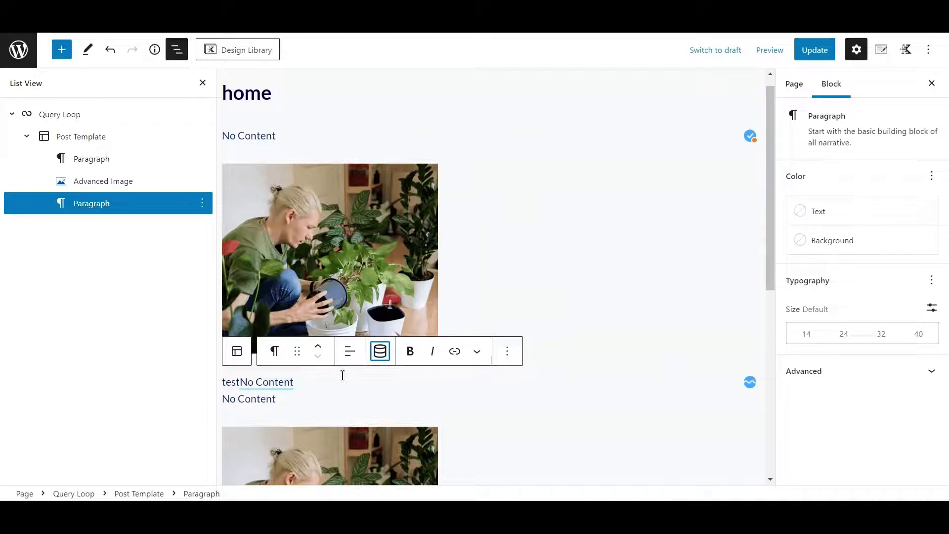
key(BackSpace)
key(BackSpace)
key(BackSpace)
key(BackSpace)
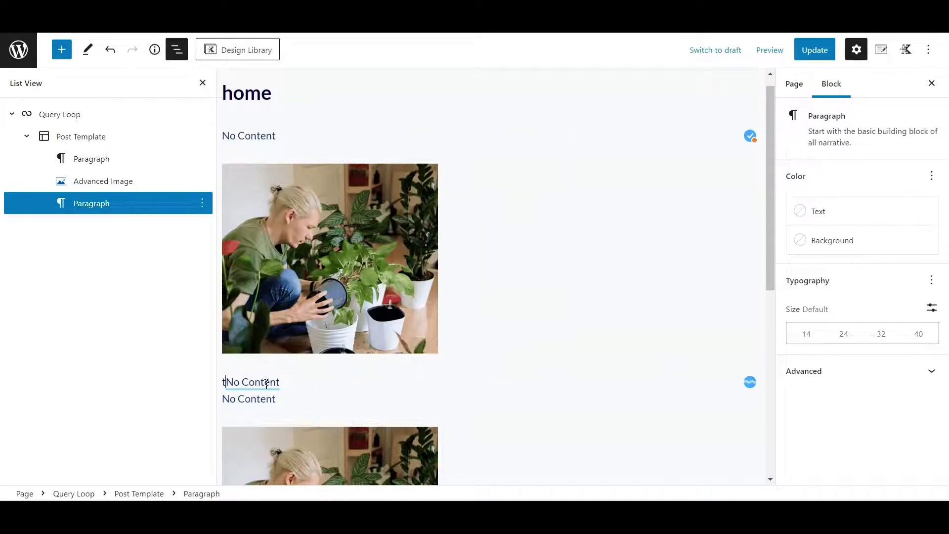
click(804, 52)
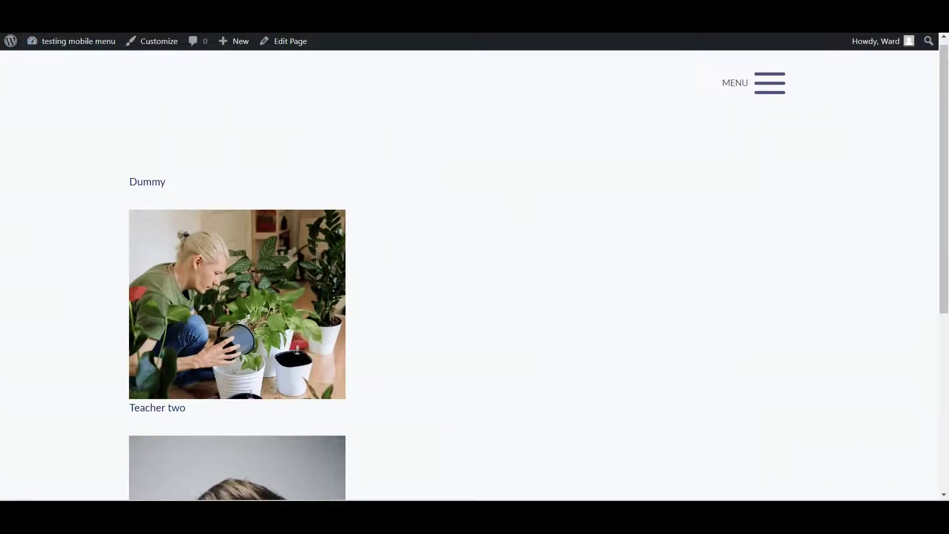
Scroll the live page to confirm 'Very dummy' and 'Everything' appear under each photo
scroll(232, 381, down, 3)
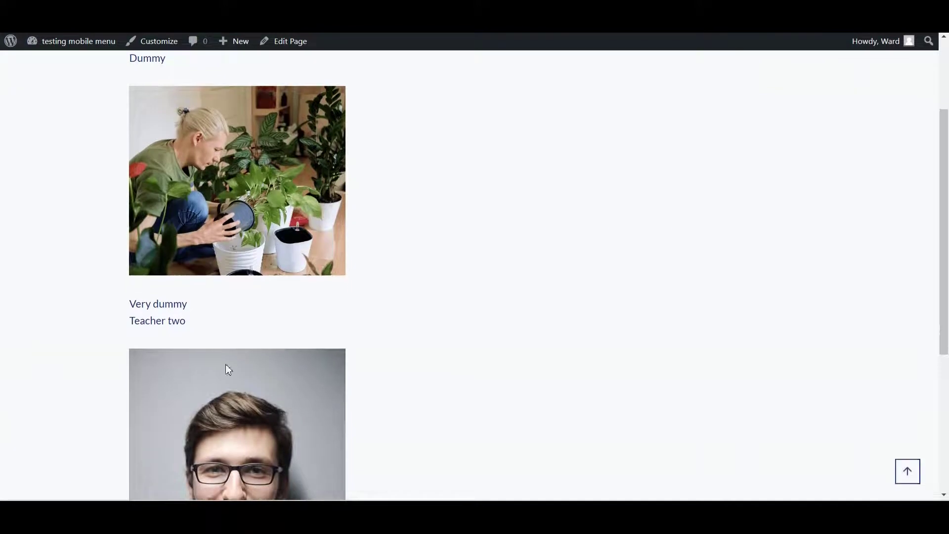
drag(130, 299, 192, 315)
click(195, 315)
scroll(354, 324, down, 1)
scroll(191, 205, down, 5)
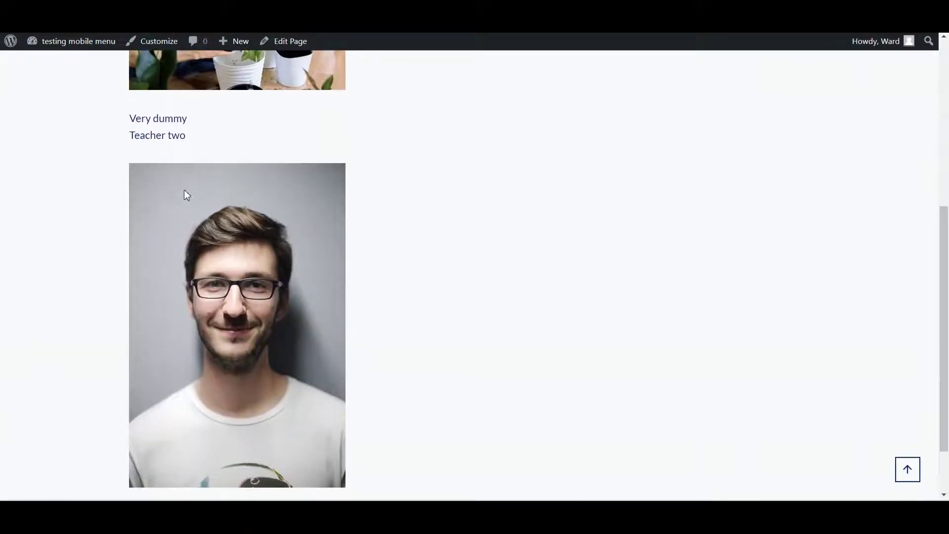
drag(136, 441, 227, 467)
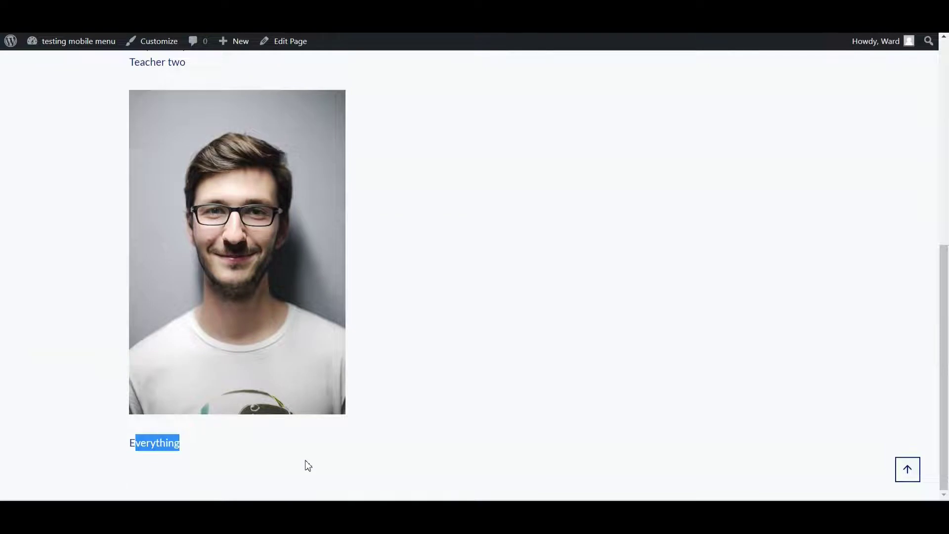
scroll(382, 445, up, 8)
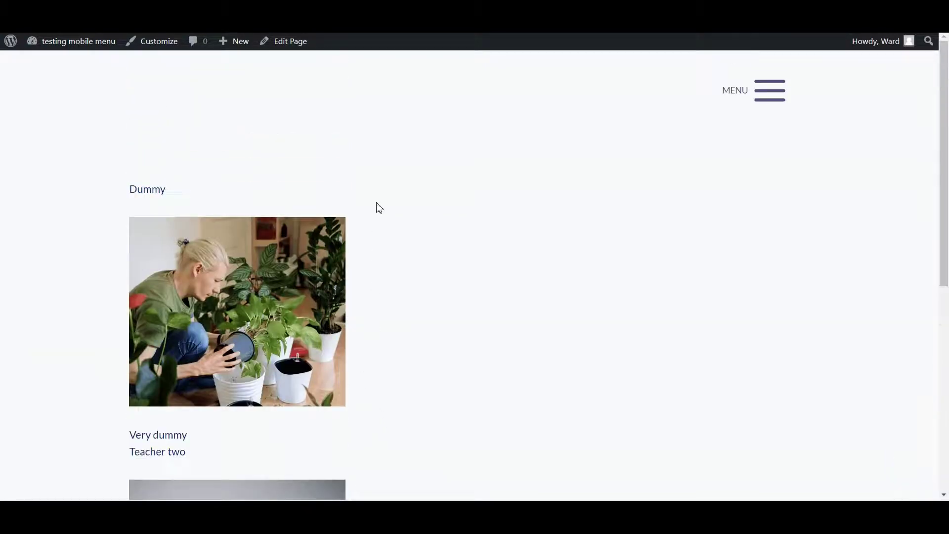
scroll(346, 248, down, 1)
scroll(328, 290, down, 1)
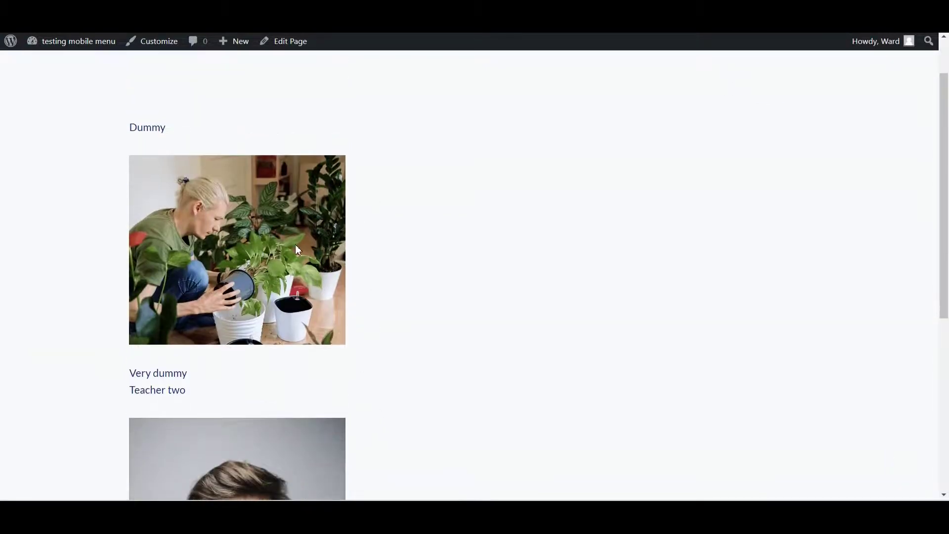
drag(131, 134, 332, 233)
click(394, 240)
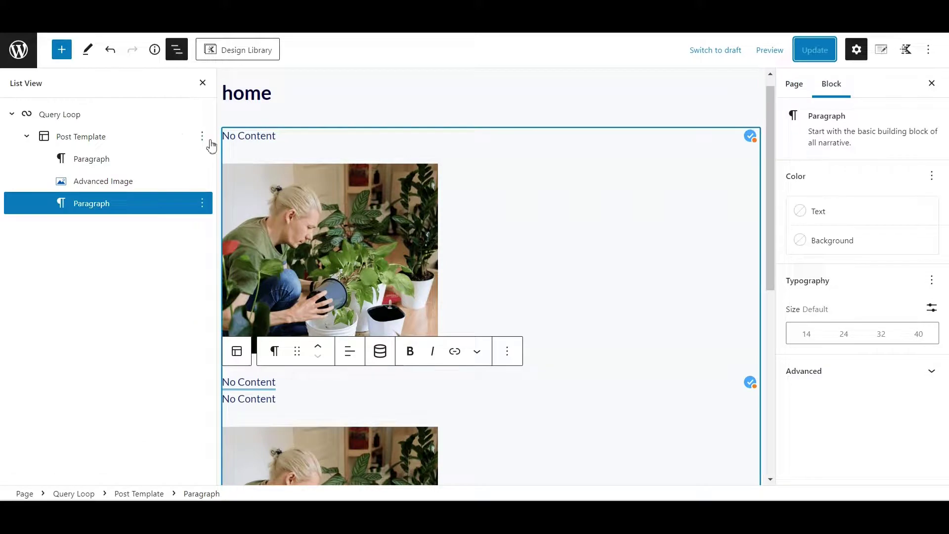
Add a 66.67%/33.33% two-column Row Layout at the top of the post template
click(208, 140)
click(234, 280)
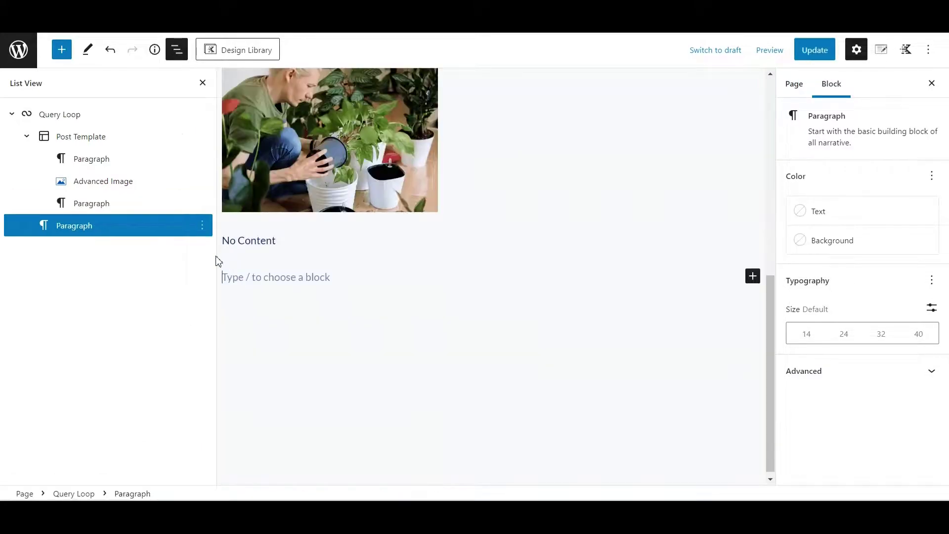
drag(88, 232, 103, 166)
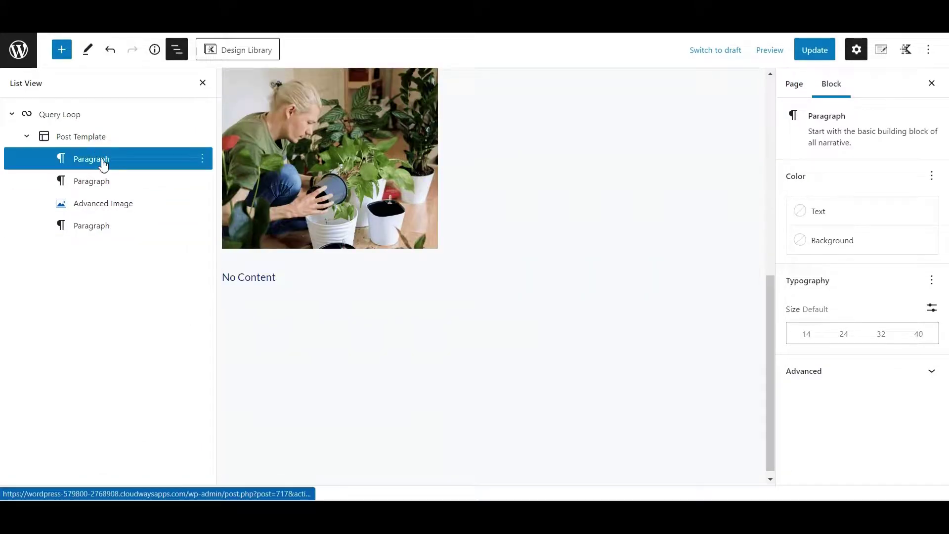
scroll(314, 260, up, 5)
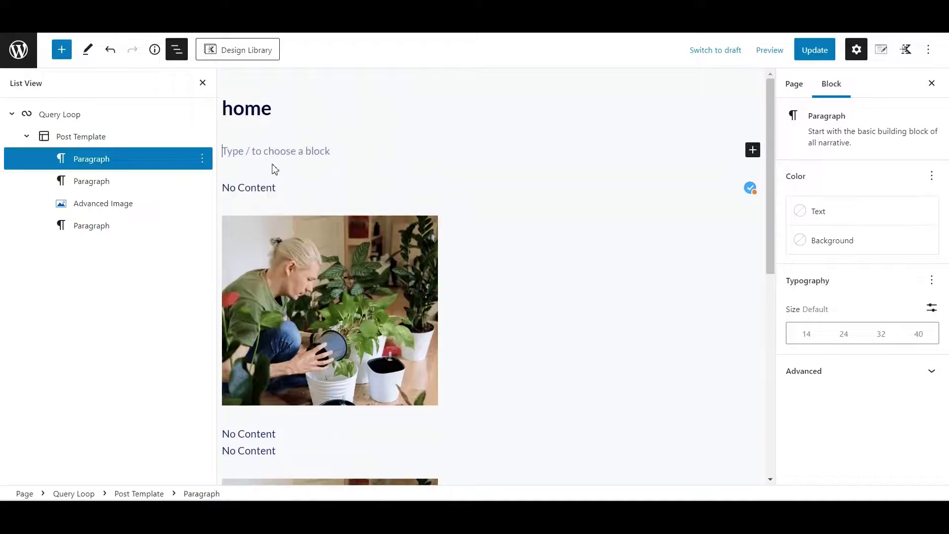
text(/row)
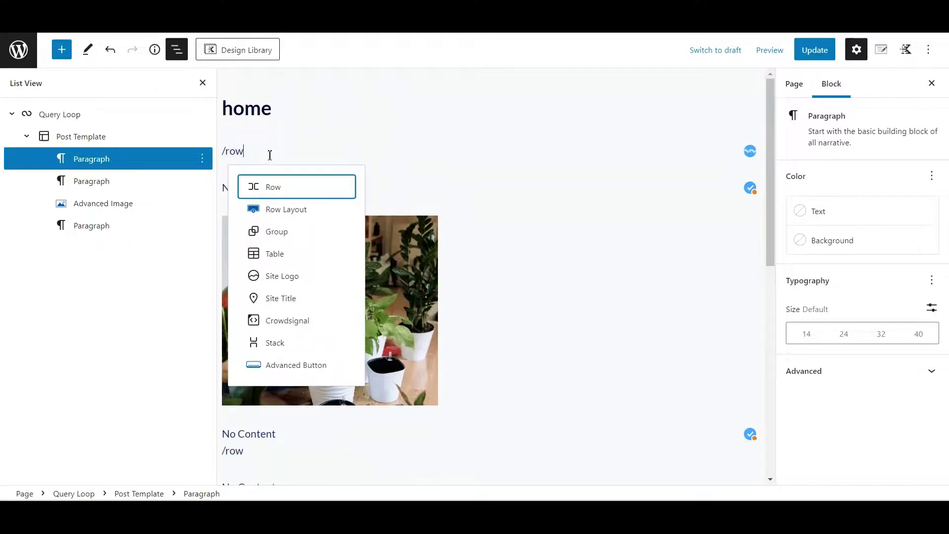
click(295, 214)
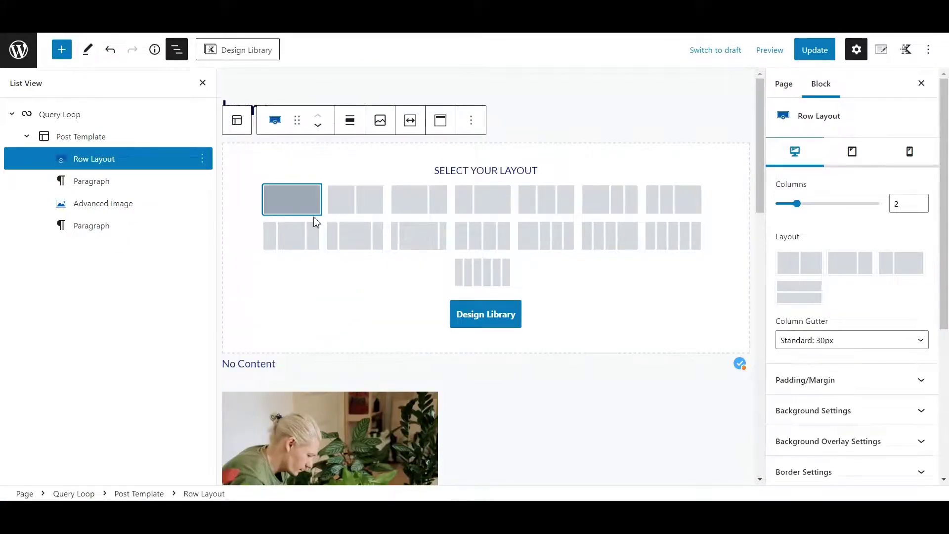
click(431, 209)
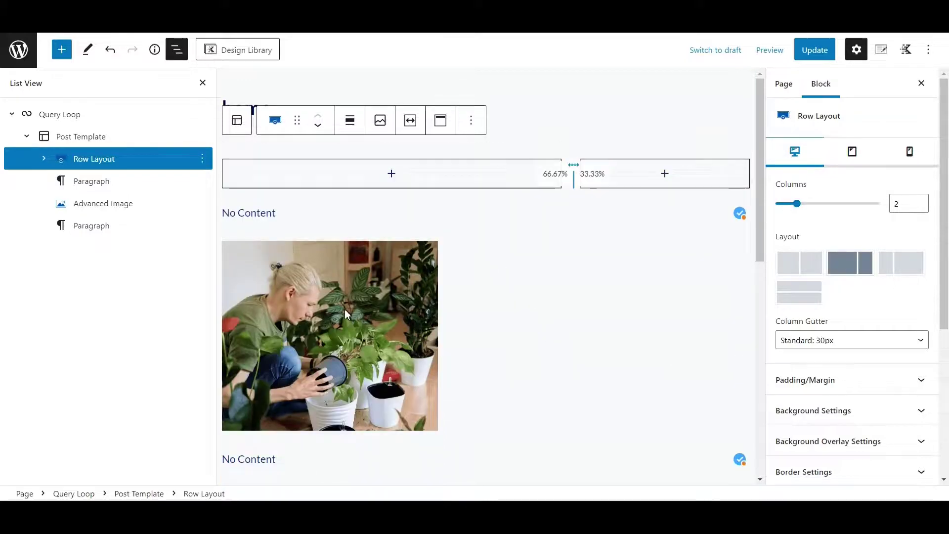
Move the image into the right column and both paragraphs into the left, then update
drag(107, 204, 629, 170)
drag(123, 174, 363, 178)
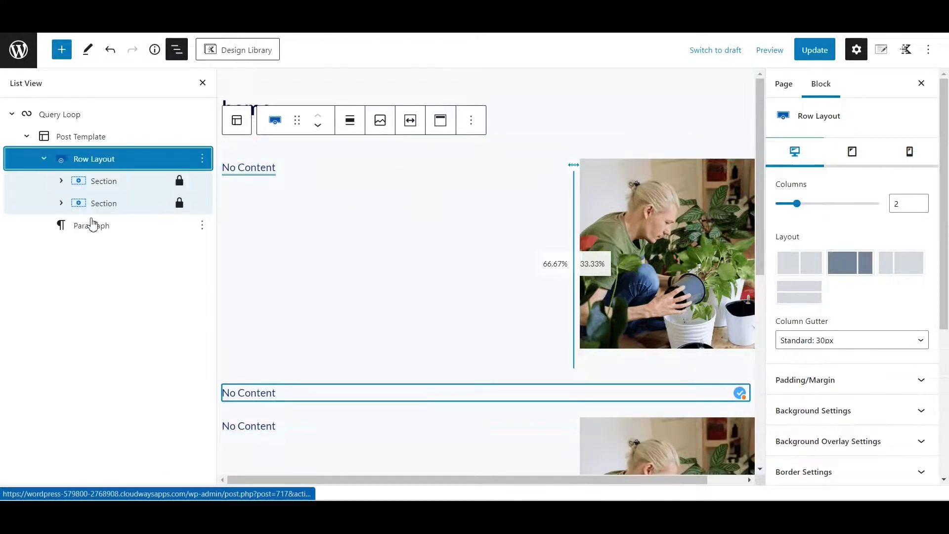
drag(110, 229, 243, 178)
click(814, 50)
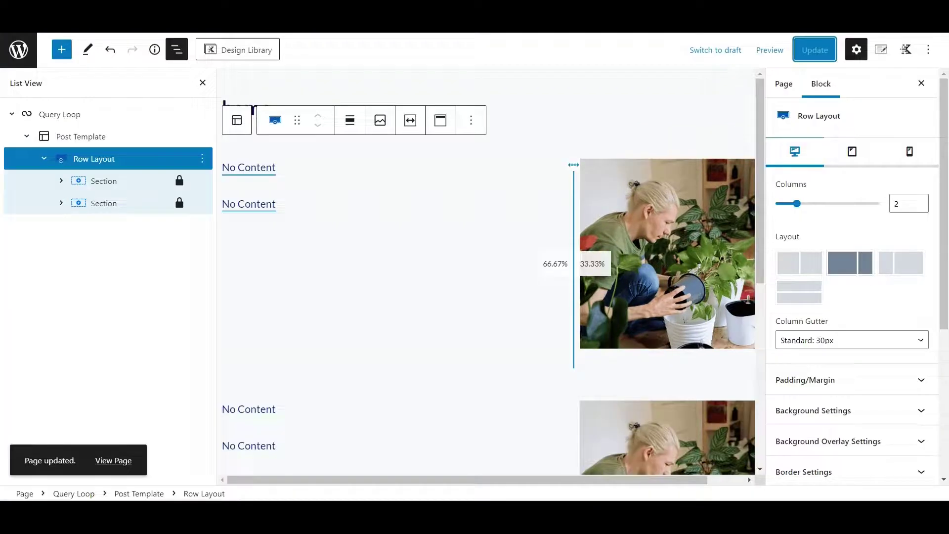
Align the row's column contents to the vertical middle
click(440, 120)
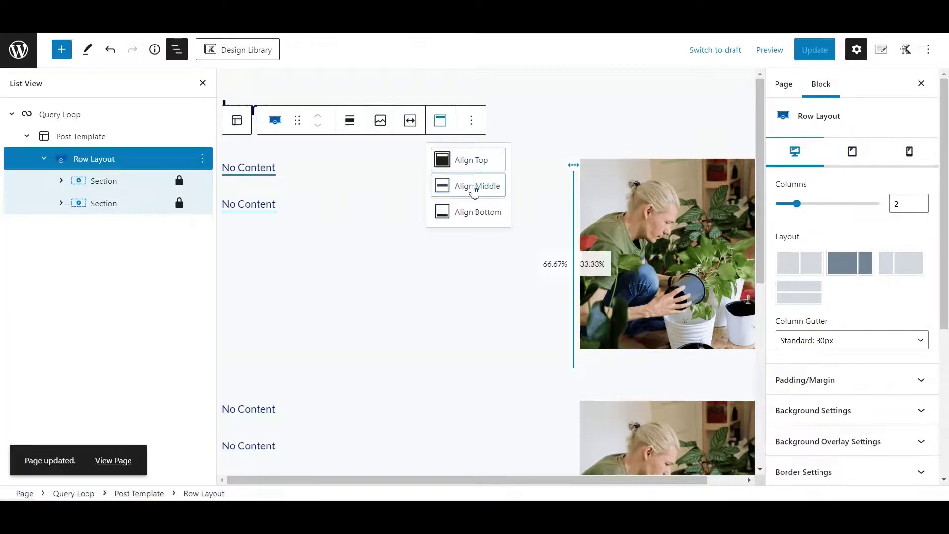
click(471, 185)
click(352, 125)
scroll(849, 296, down, 5)
Set the row's Custom Content Max Width to 490 px and update the page
click(834, 350)
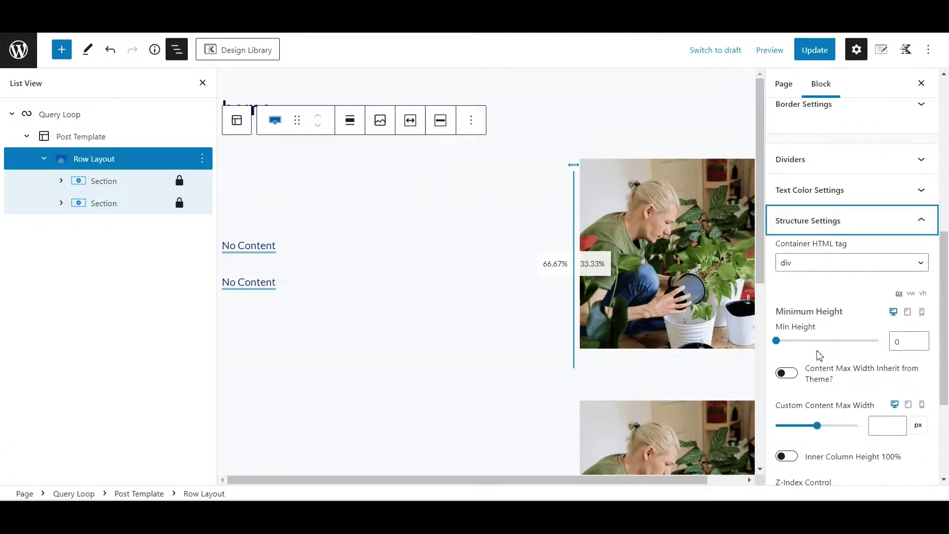
drag(817, 425, 799, 429)
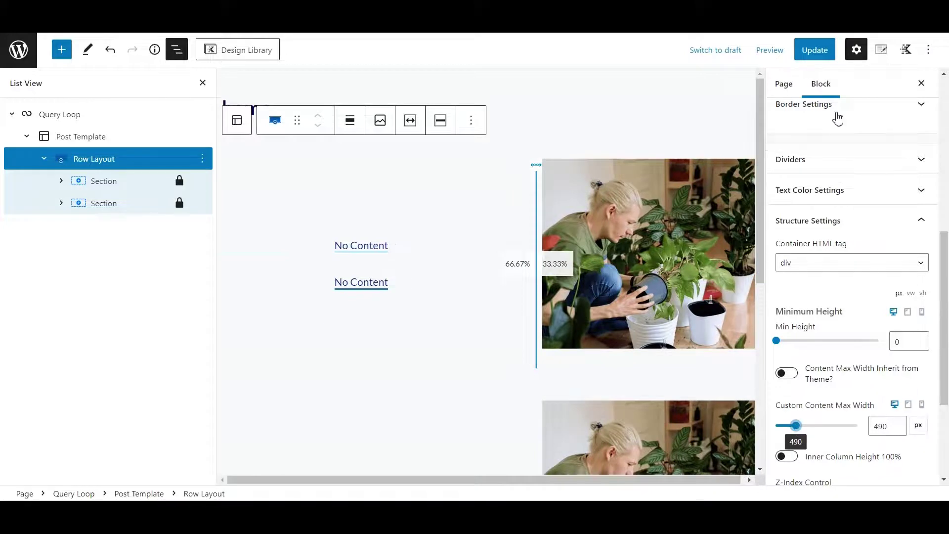
click(815, 52)
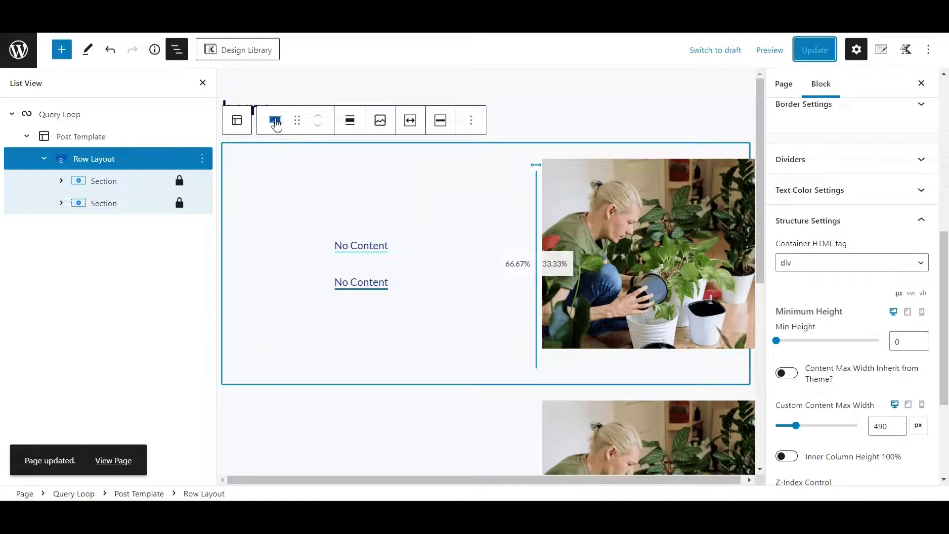
scroll(889, 254, up, 6)
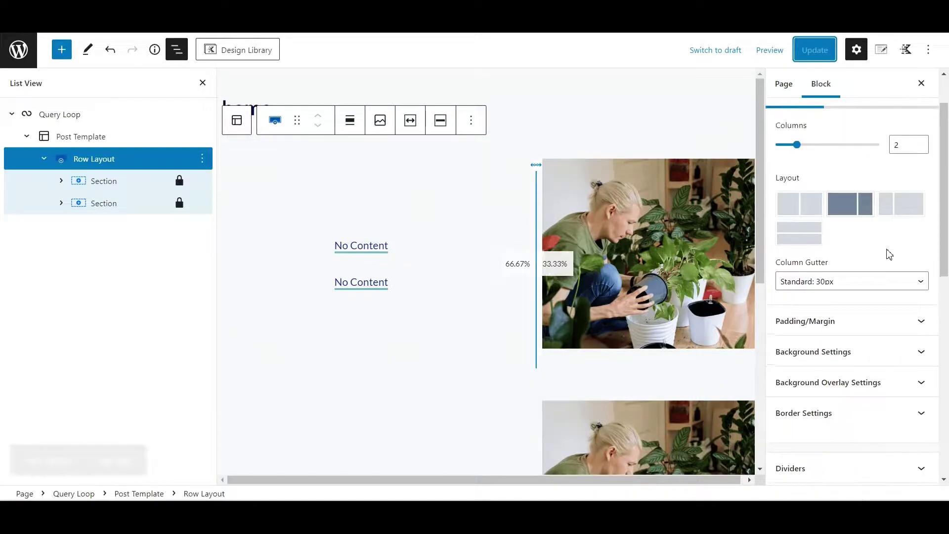
scroll(889, 254, down, 1)
Enable a dynamic row background image from the Post Custom Field 'Picture' and update the page
click(822, 291)
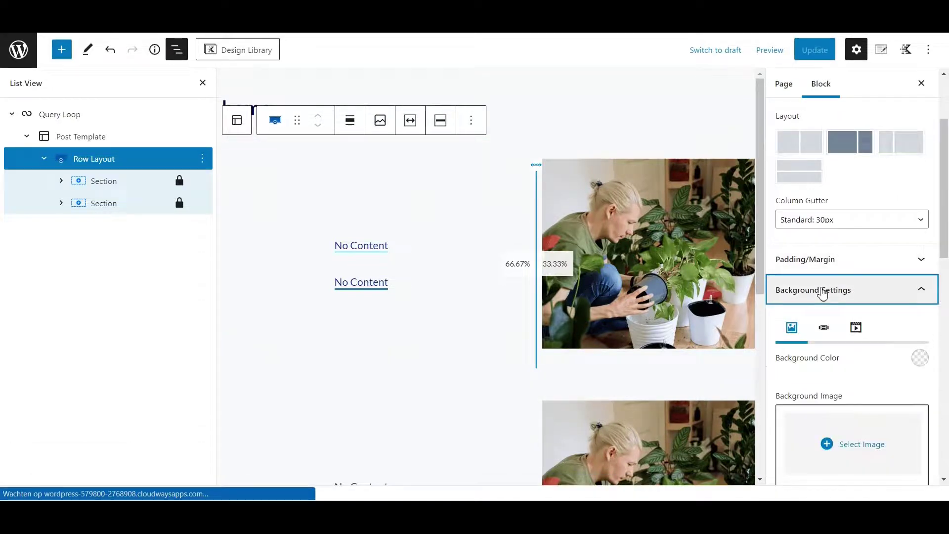
scroll(822, 286, down, 4)
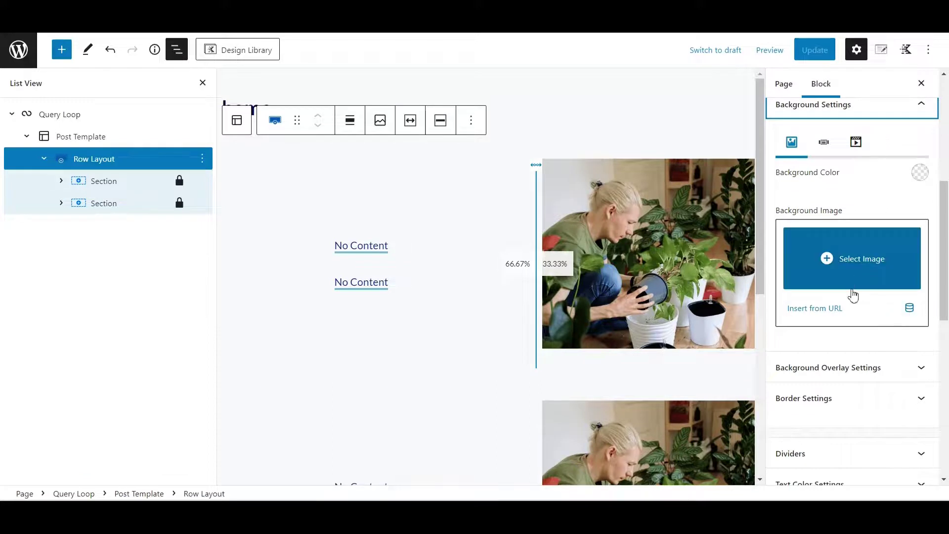
click(909, 307)
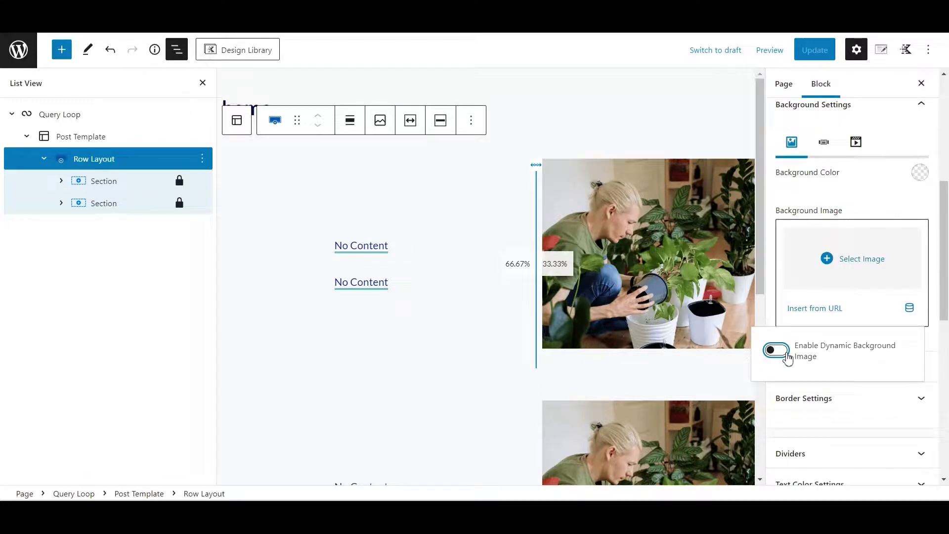
click(776, 349)
click(736, 329)
scroll(697, 360, down, 2)
scroll(681, 390, up, 2)
click(681, 394)
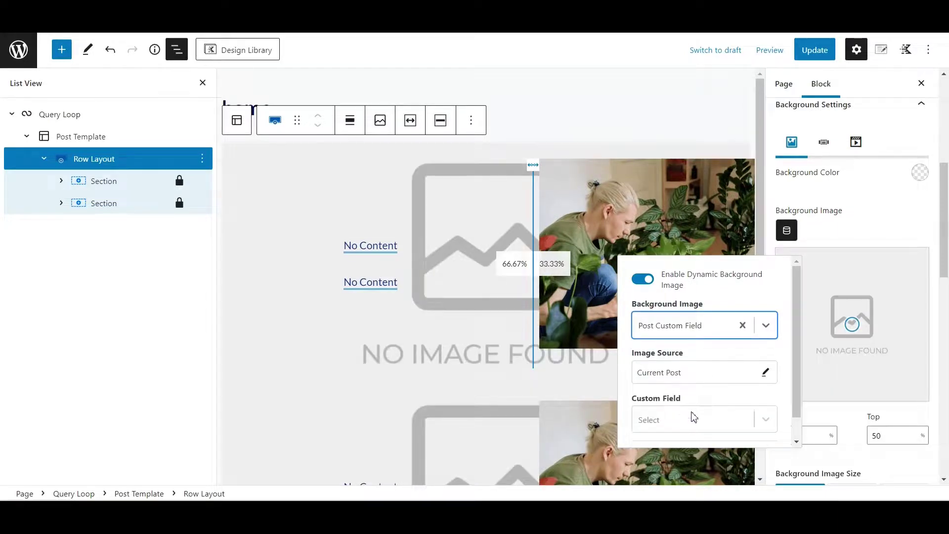
click(692, 416)
click(677, 388)
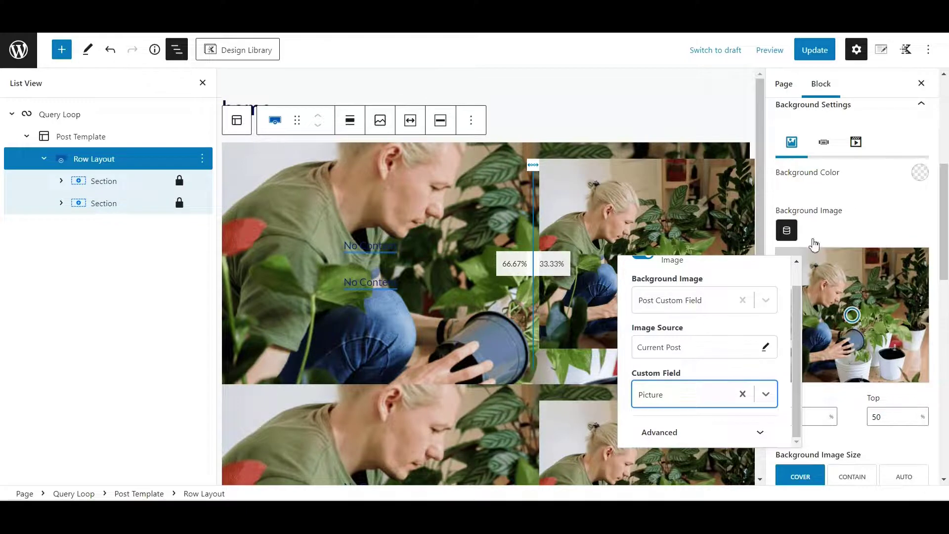
click(808, 59)
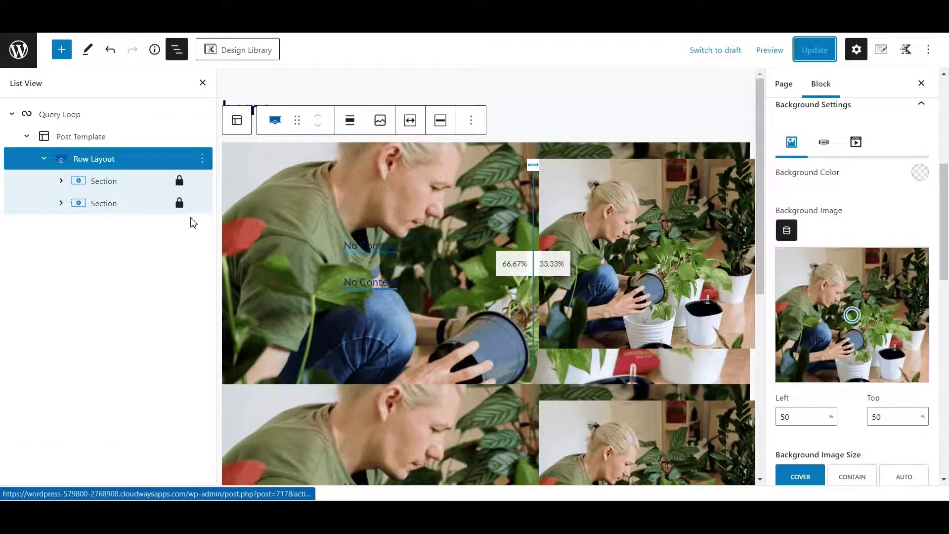
click(376, 246)
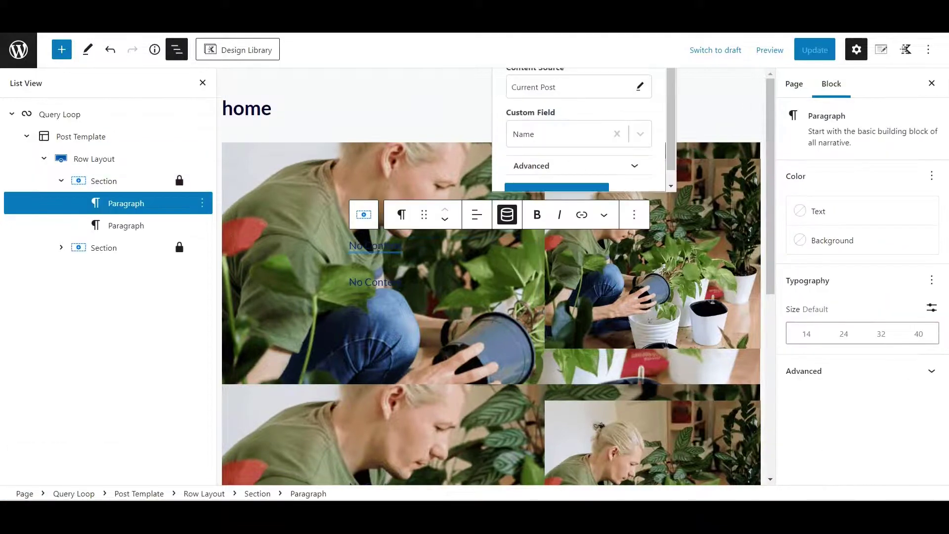
Insert an Accordion below the second paragraph and start typing the first pane's 'More info about' title
click(419, 286)
key(Return)
text(/acc)
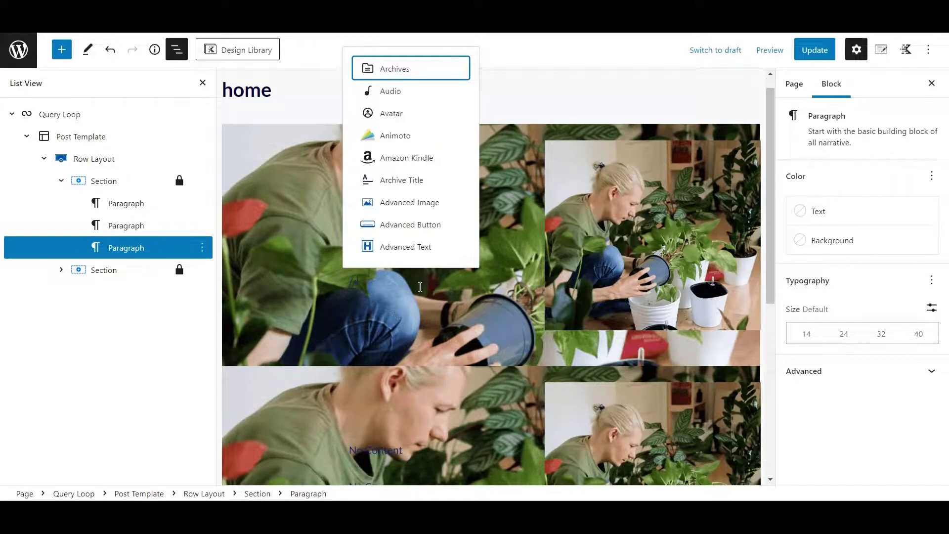
click(404, 245)
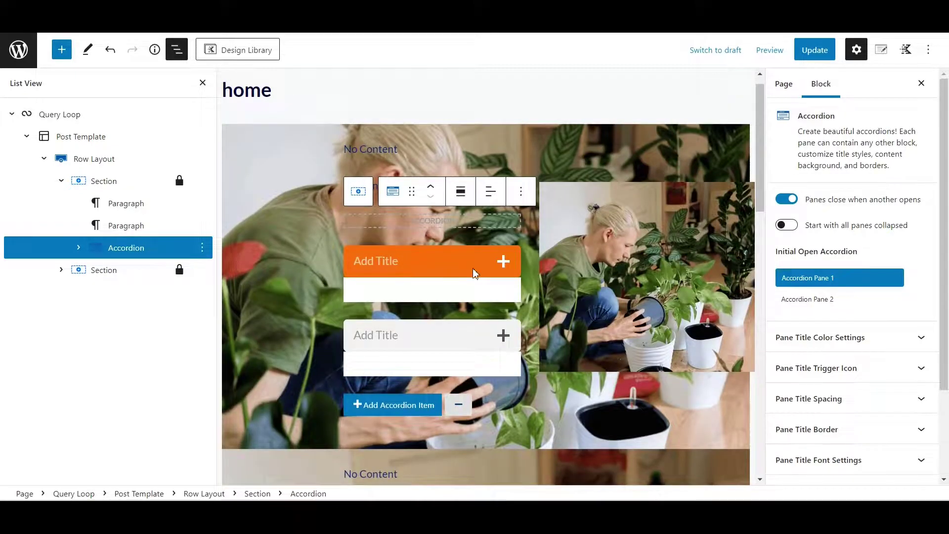
click(393, 260)
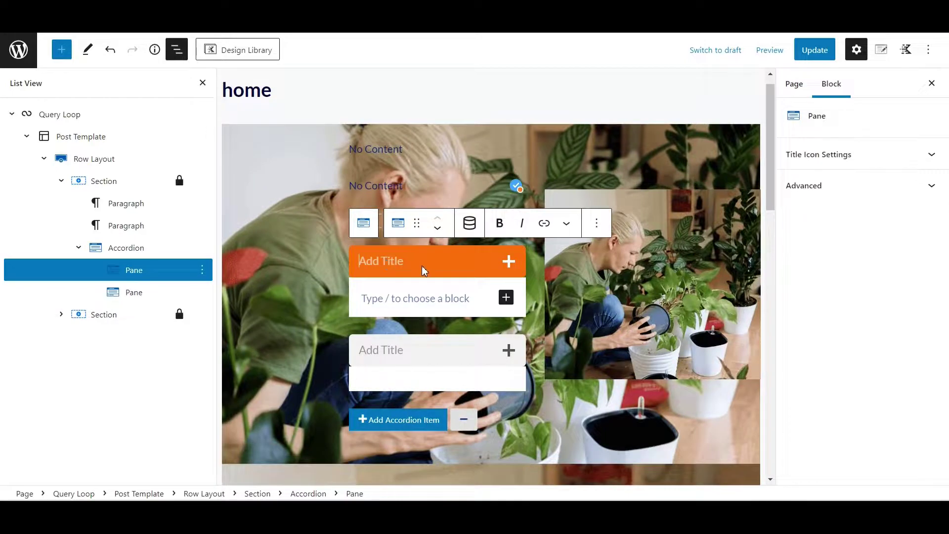
text(More info about)
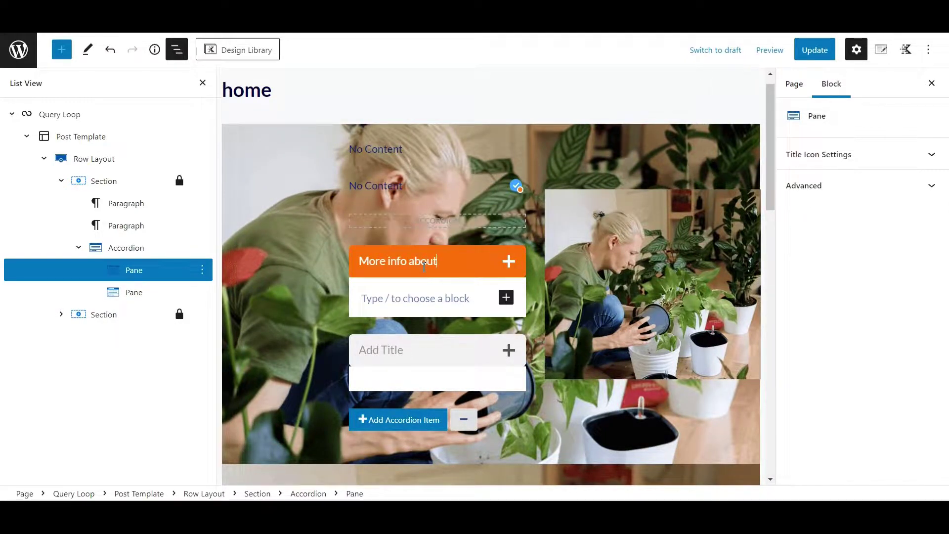
Append the dynamic Post Custom Field 'Name' to the first pane title
click(468, 225)
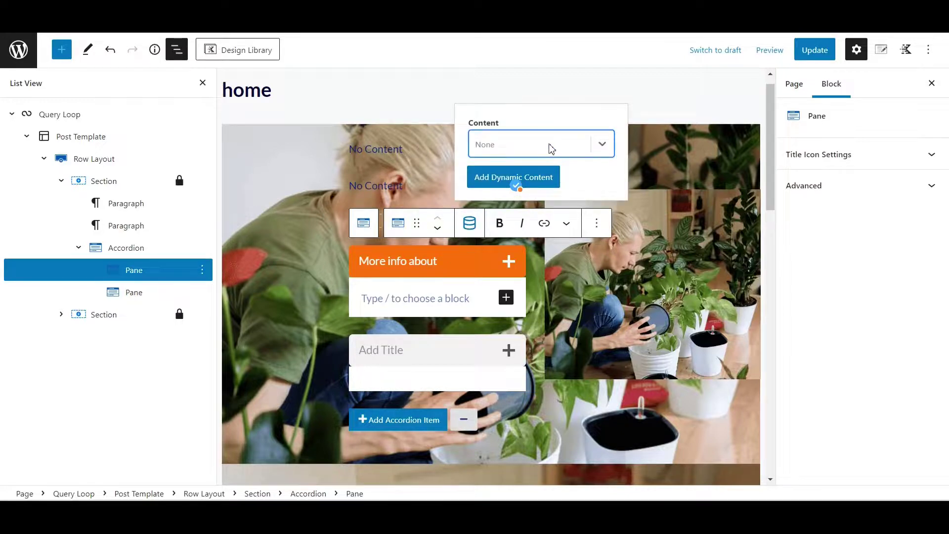
click(602, 151)
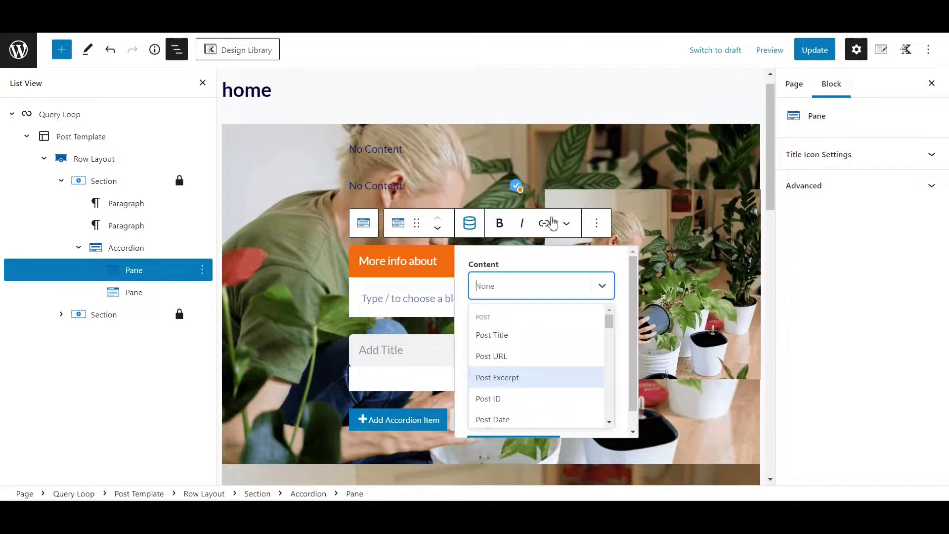
scroll(512, 390, down, 3)
click(514, 401)
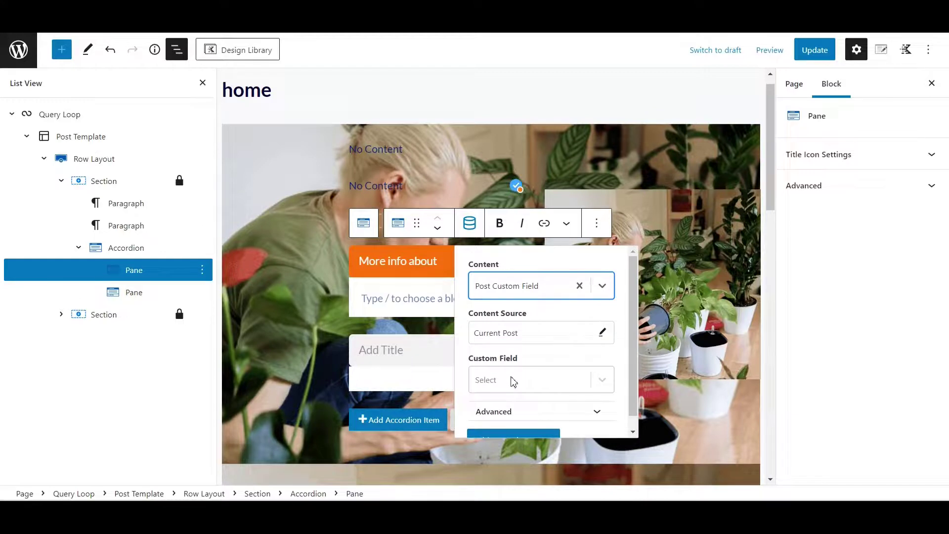
click(511, 374)
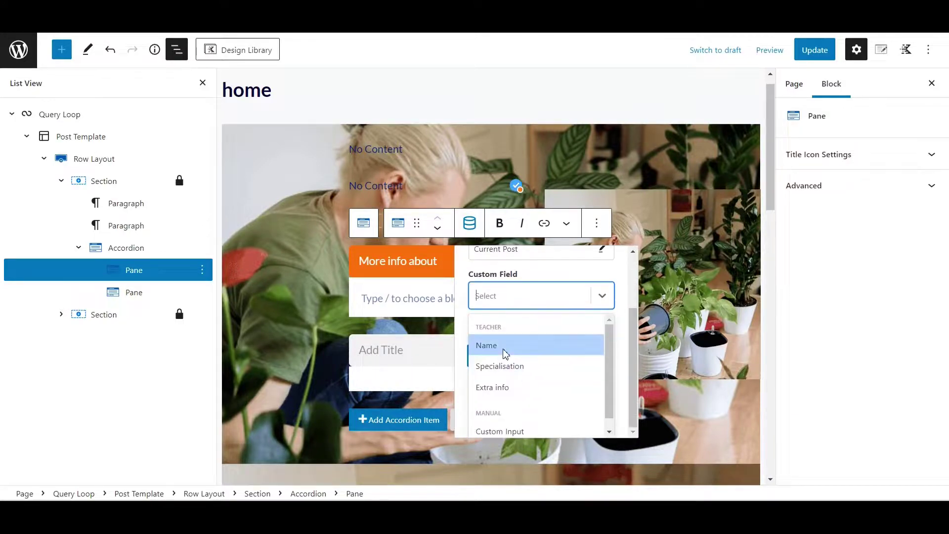
click(504, 353)
click(540, 426)
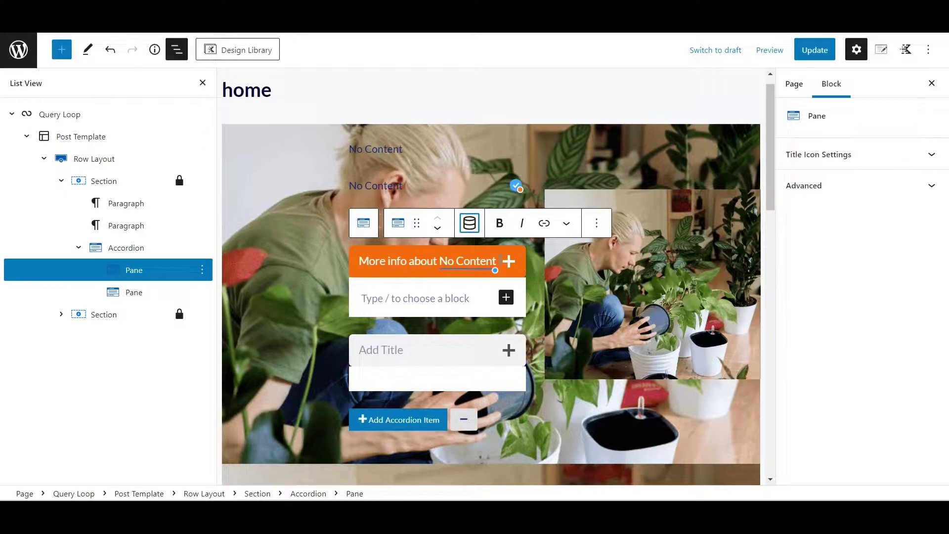
click(439, 297)
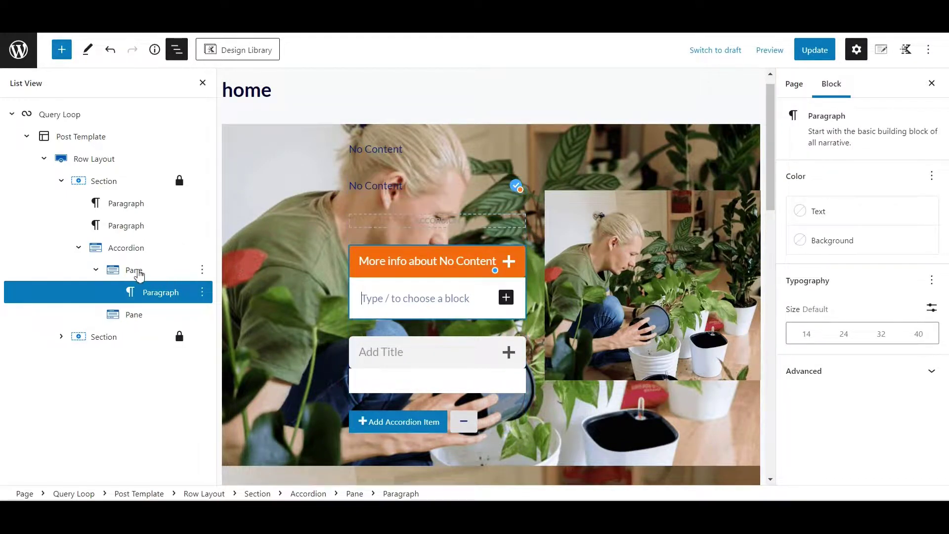
Bind the first left-column paragraph to the Name post custom field and drag it into the accordion's first pane
click(134, 208)
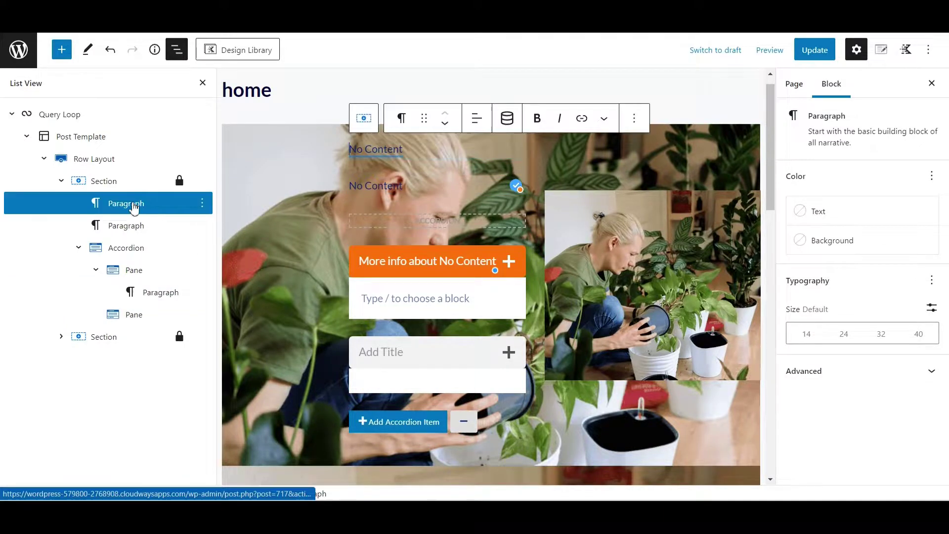
click(508, 121)
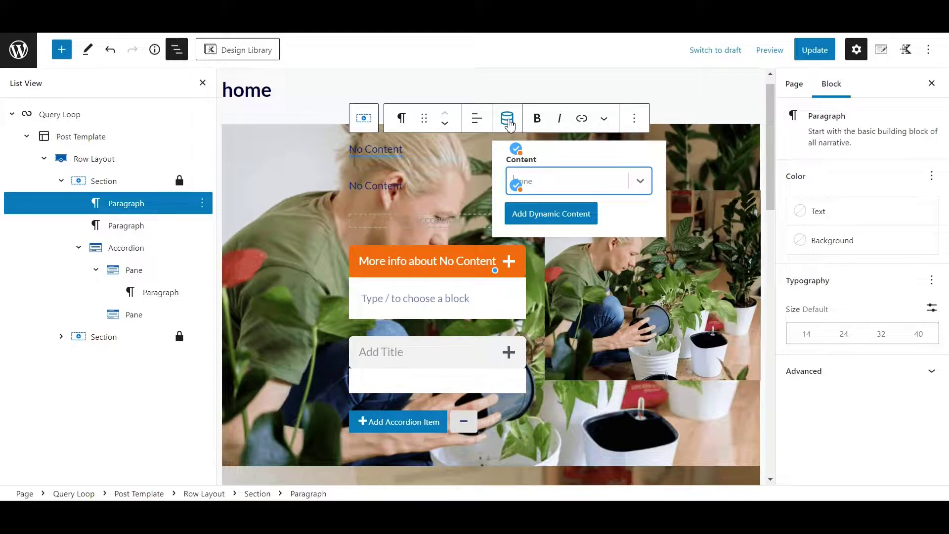
click(598, 193)
scroll(565, 296, down, 3)
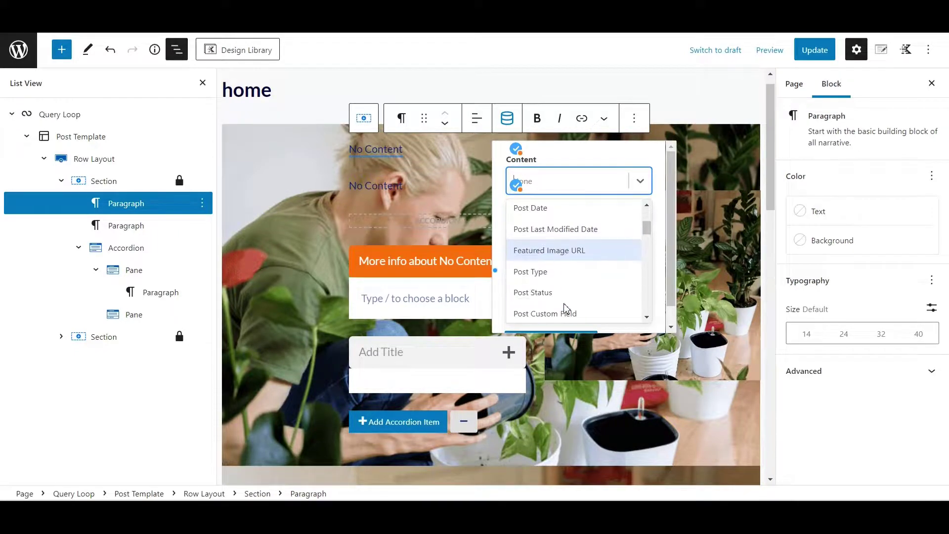
click(564, 298)
click(553, 277)
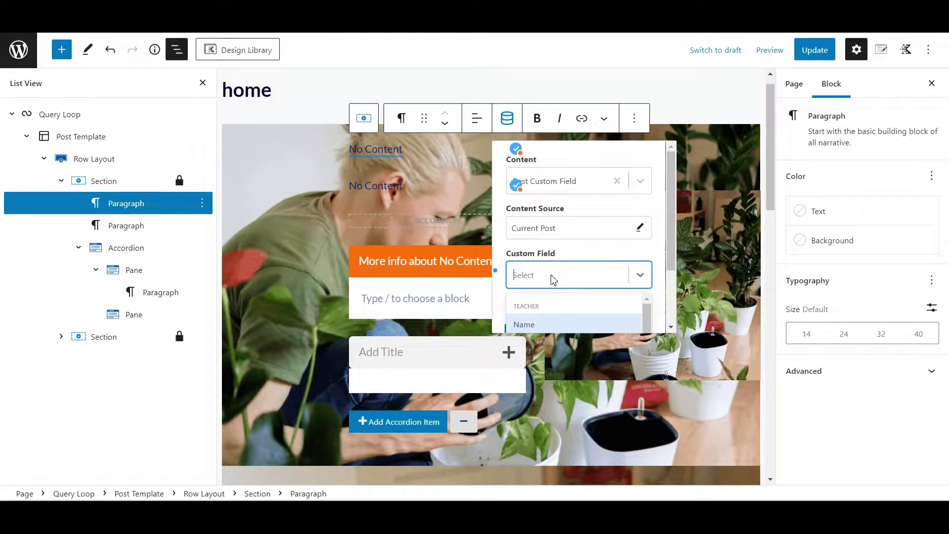
click(556, 262)
click(534, 320)
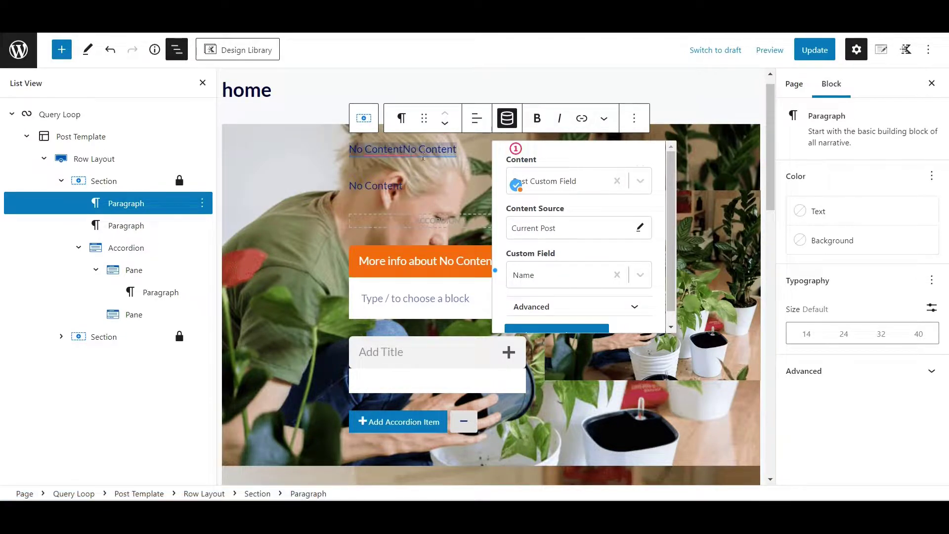
key(BackSpace)
key(BackSpace)
key(BackSpace)
key(BackSpace)
key(BackSpace)
key(BackSpace)
key(BackSpace)
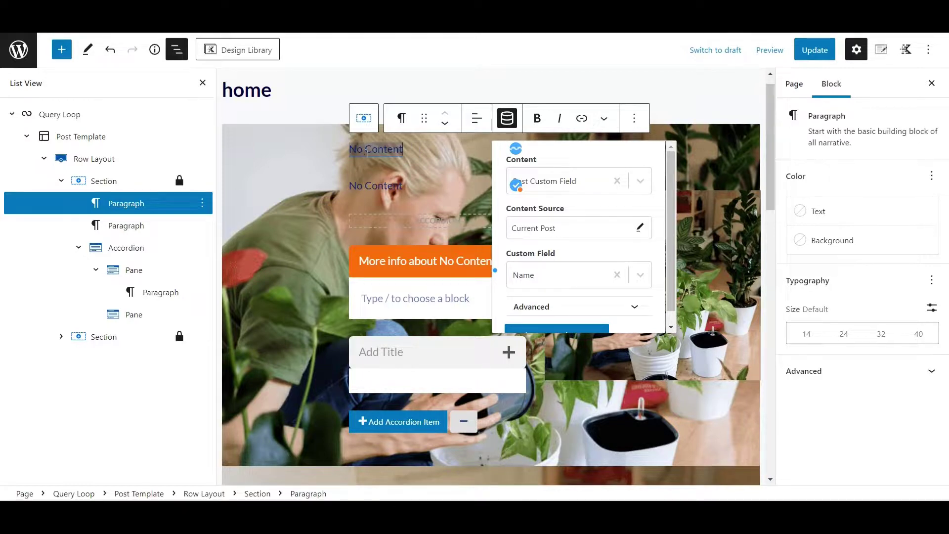
click(517, 122)
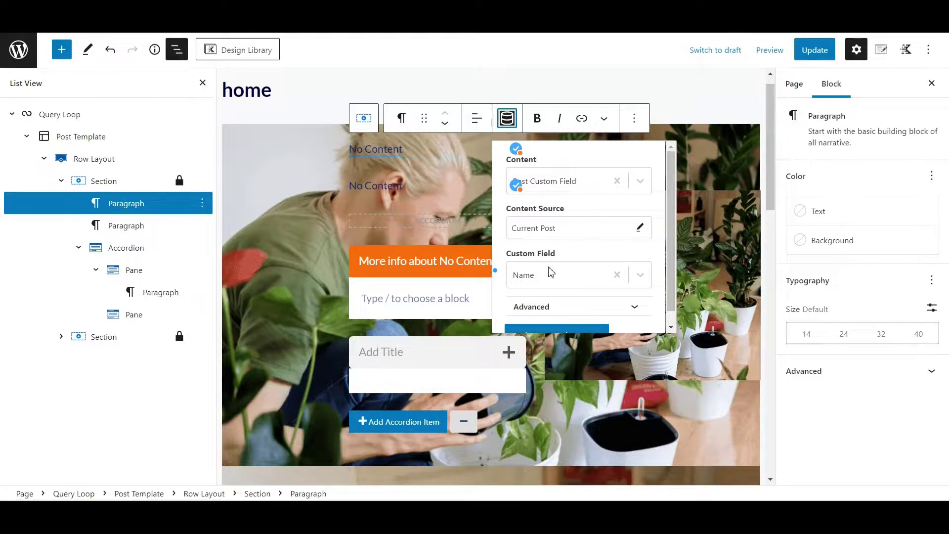
scroll(555, 280, down, 1)
drag(158, 204, 428, 297)
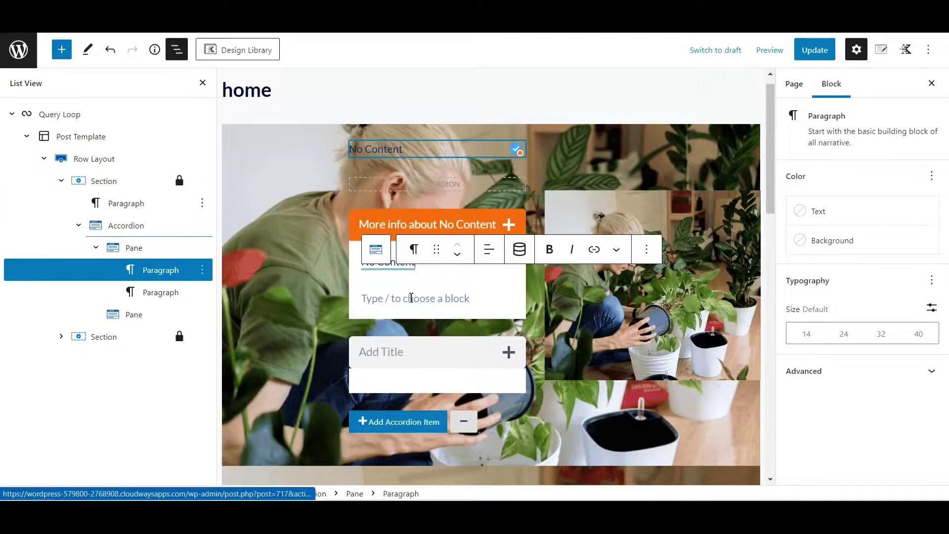
Move the Specialisation custom field paragraph into the first accordion pane as well
click(380, 151)
click(504, 123)
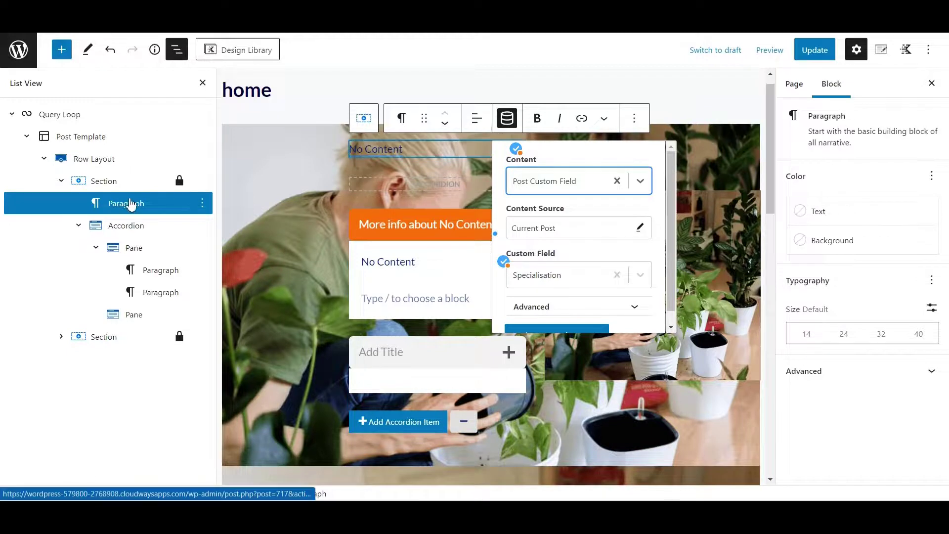
drag(423, 118, 435, 213)
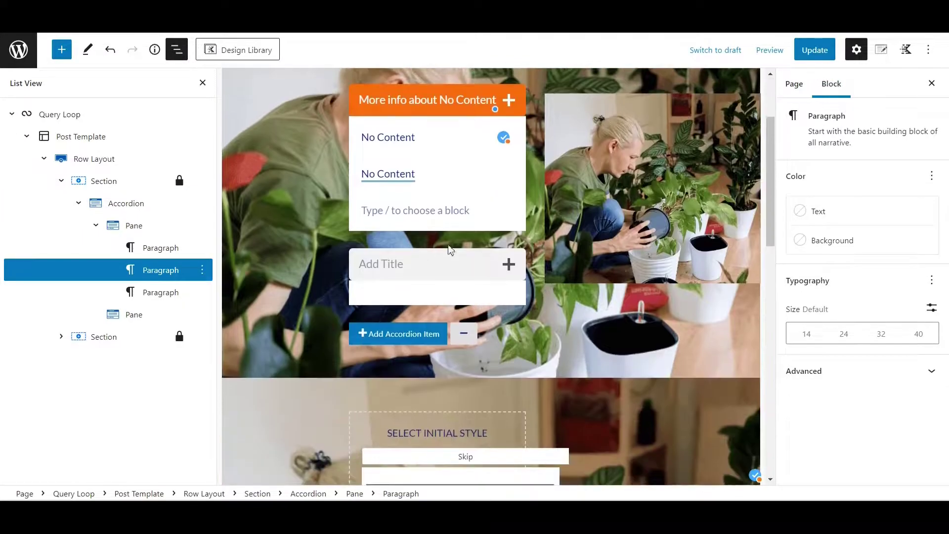
click(443, 266)
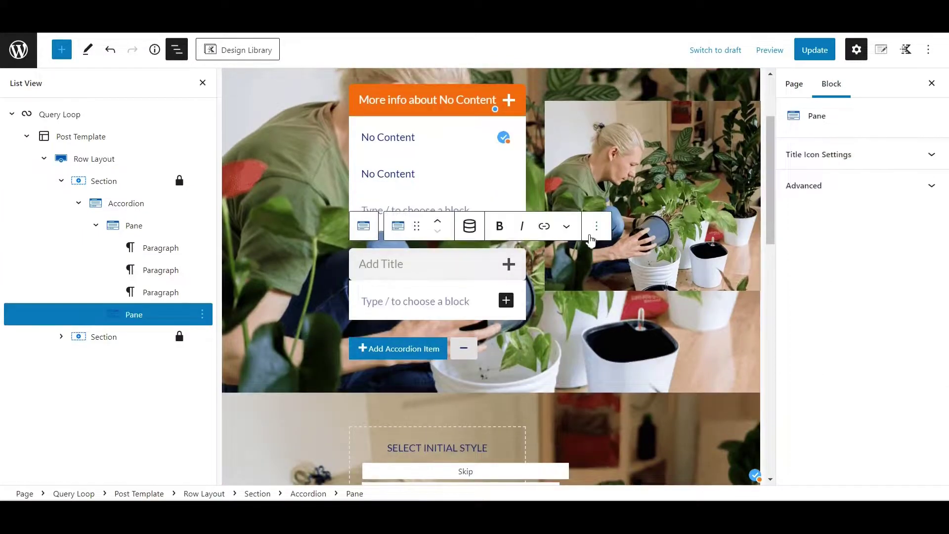
Remove the empty second accordion pane and save the page
click(596, 227)
click(620, 374)
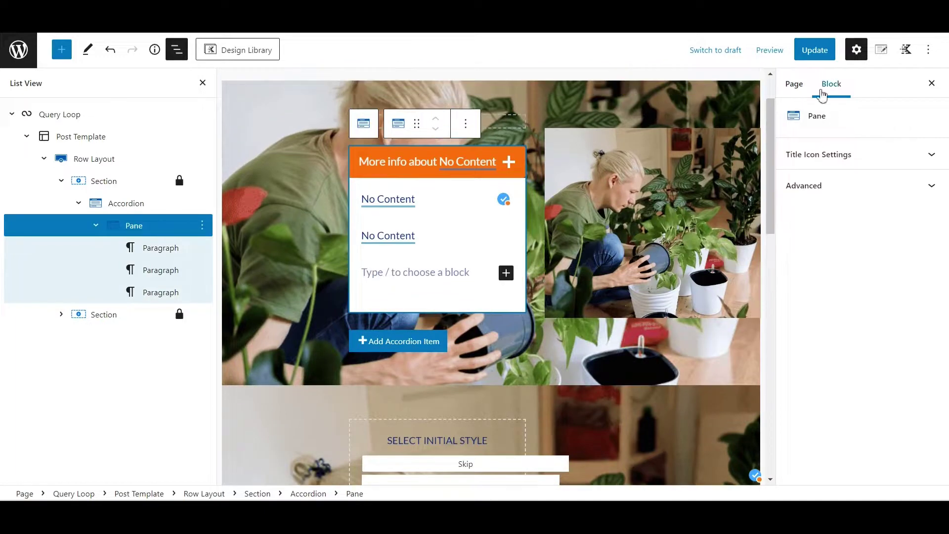
click(814, 50)
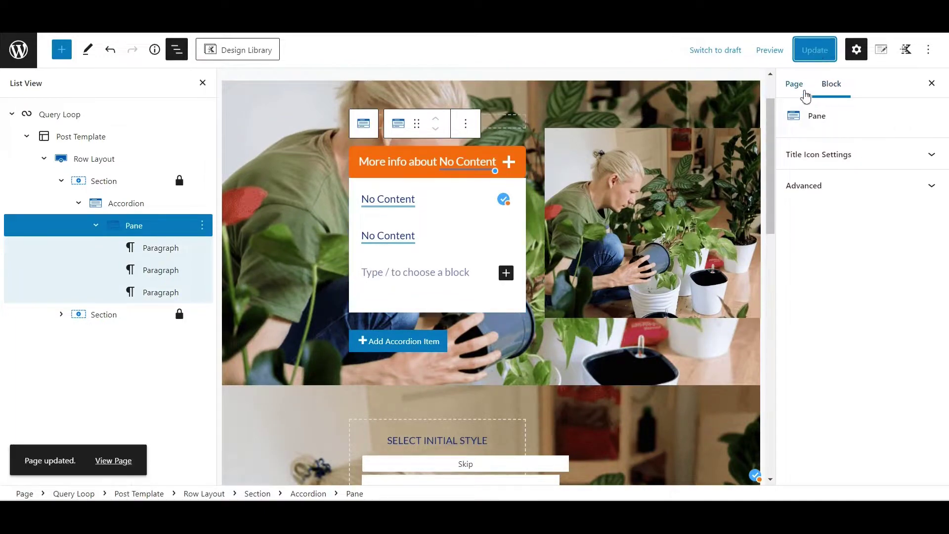
Enable 'Start with all panes collapsed' on the Accordion and update the page
click(376, 129)
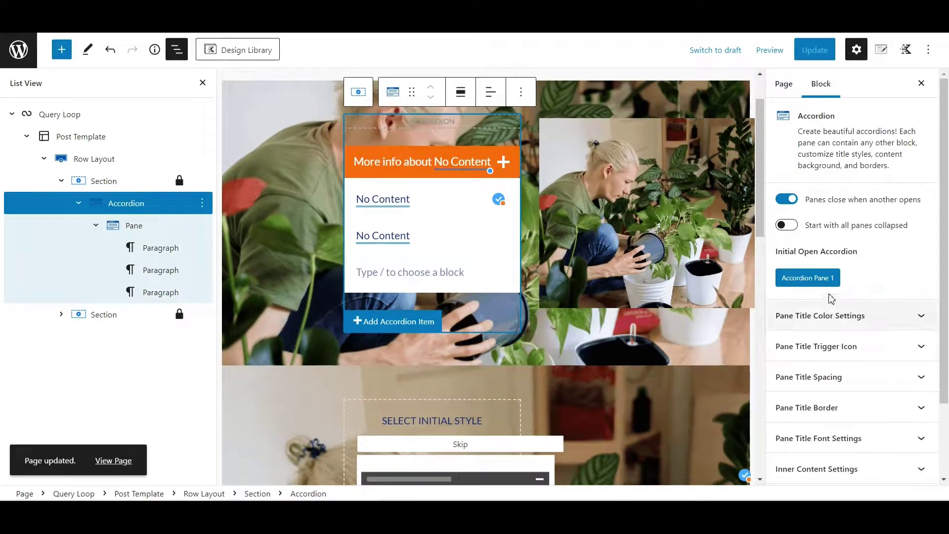
click(786, 226)
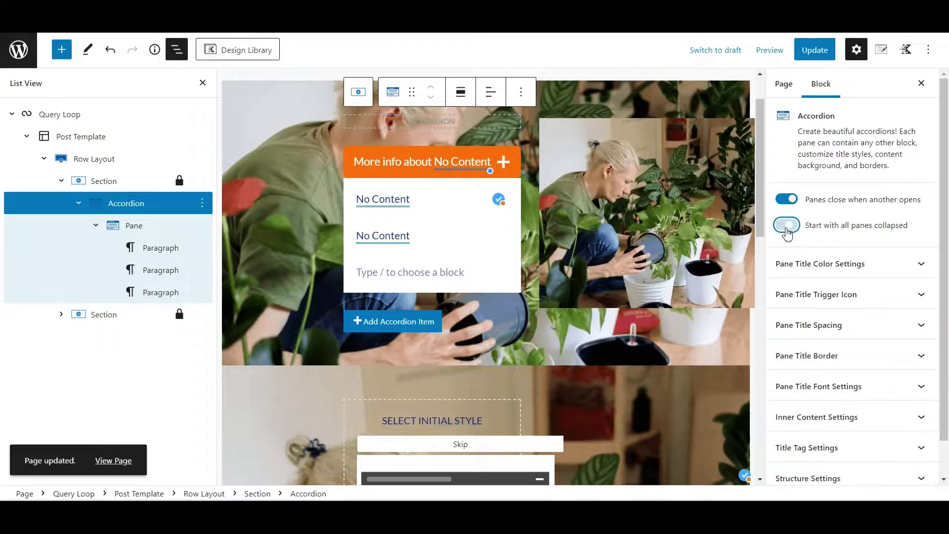
click(820, 56)
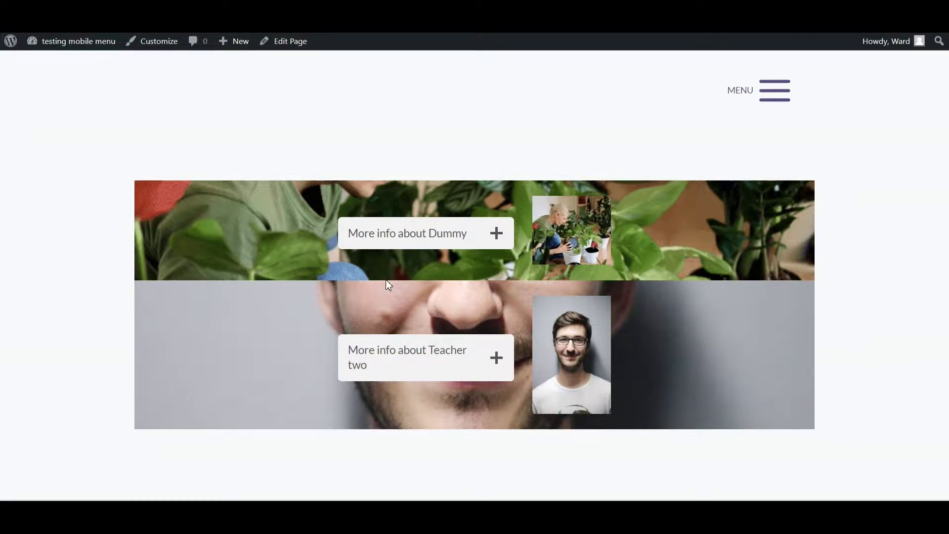
On the live home page, expand and collapse the Dummy and Teacher two 'More info about' panes
click(496, 233)
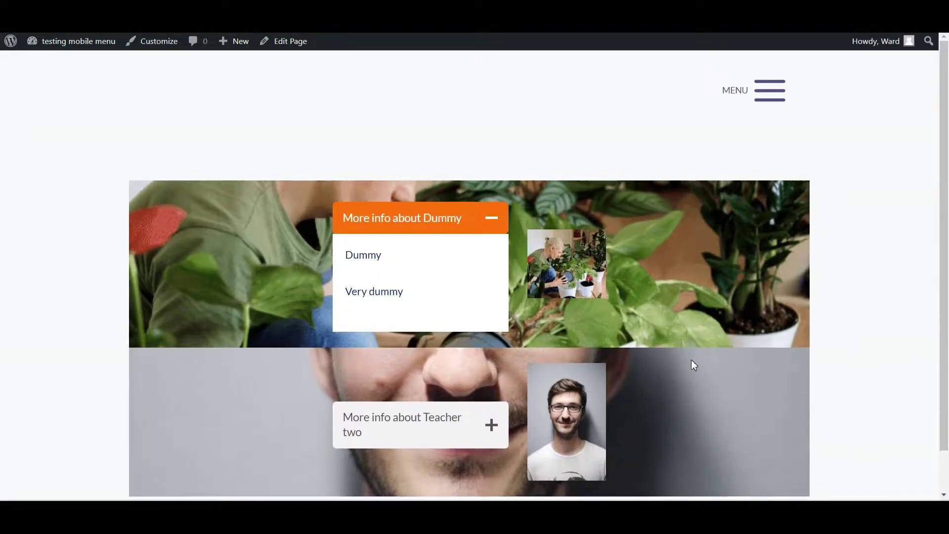
click(458, 212)
click(460, 349)
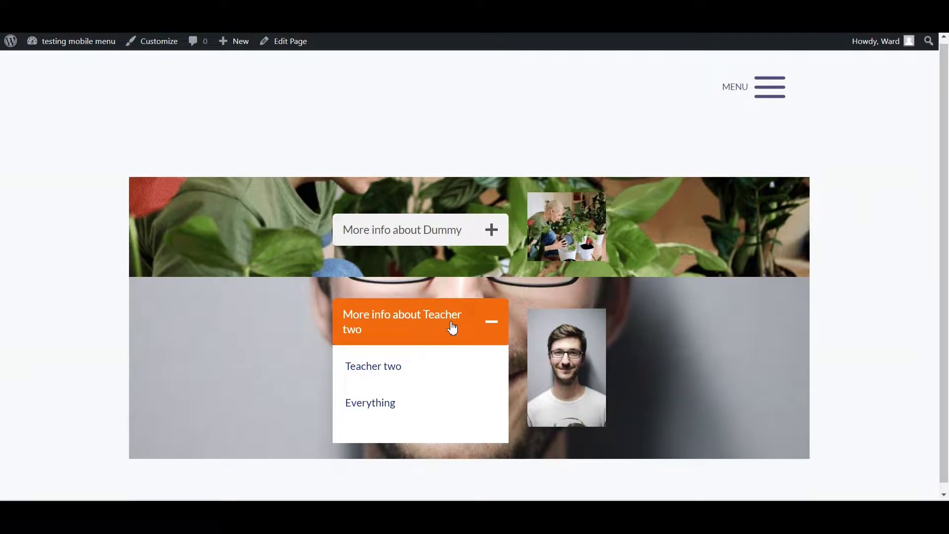
click(452, 328)
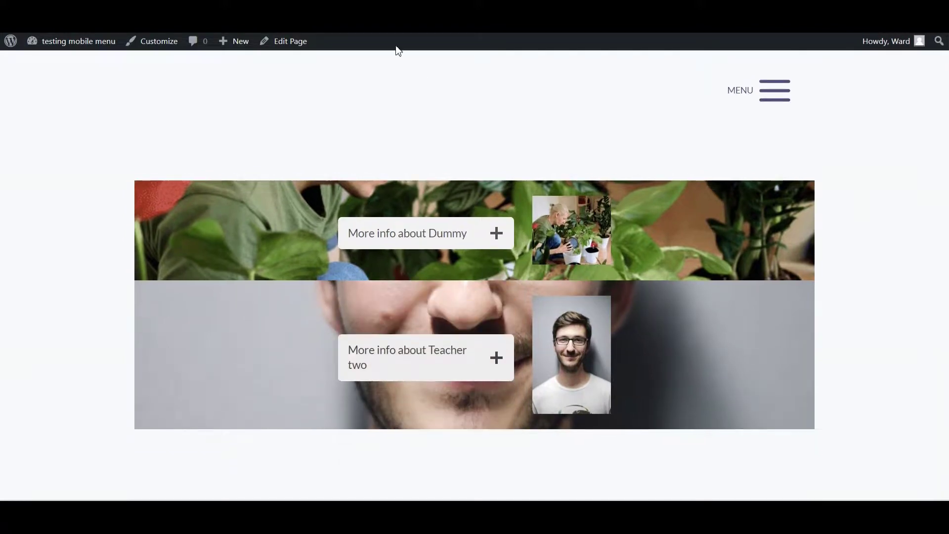
click(486, 235)
click(479, 220)
click(482, 354)
Prefix the teacher name paragraph in the pane with 'My name:' and update the page
click(482, 335)
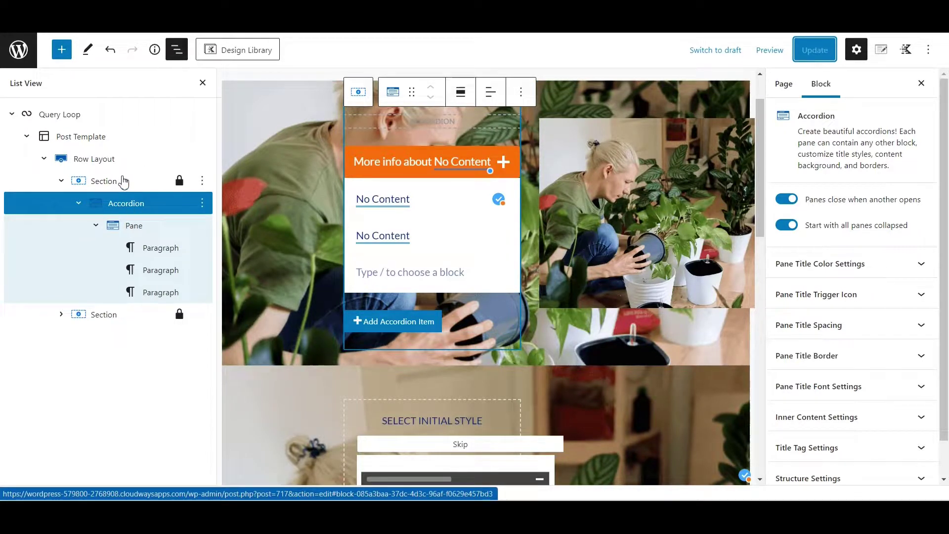
click(394, 196)
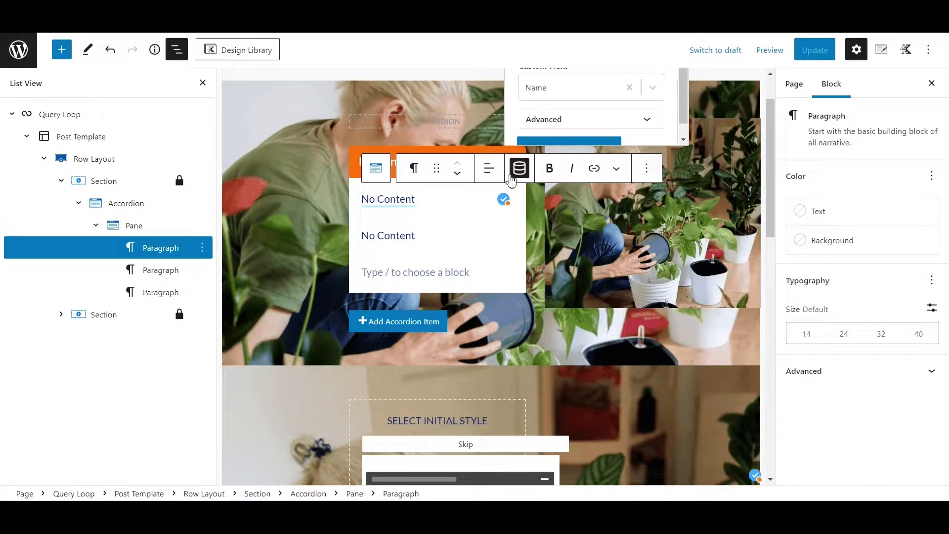
click(361, 200)
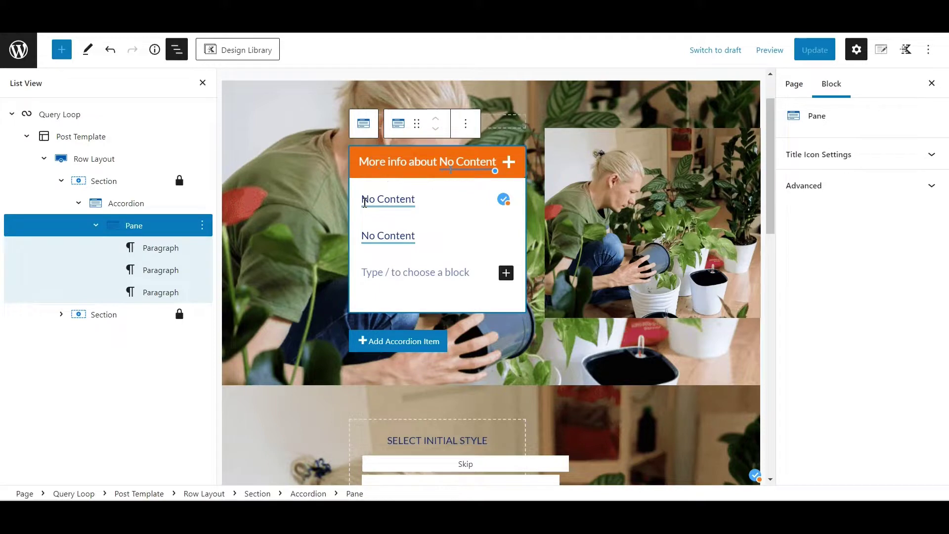
click(364, 200)
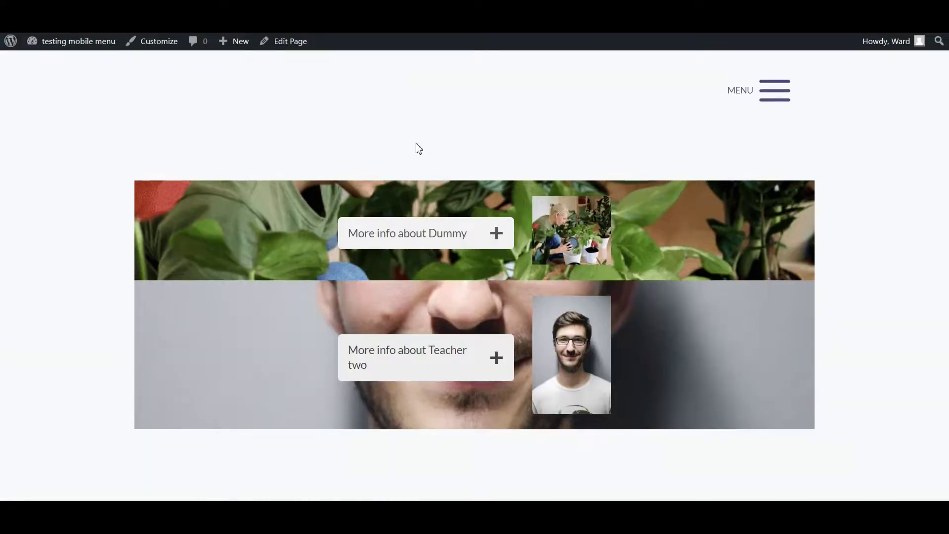
click(415, 242)
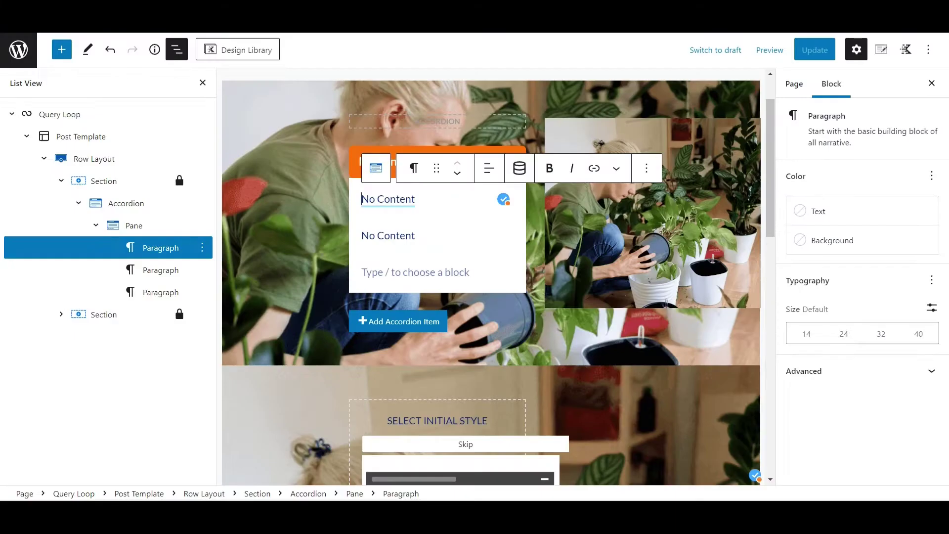
text(My name)
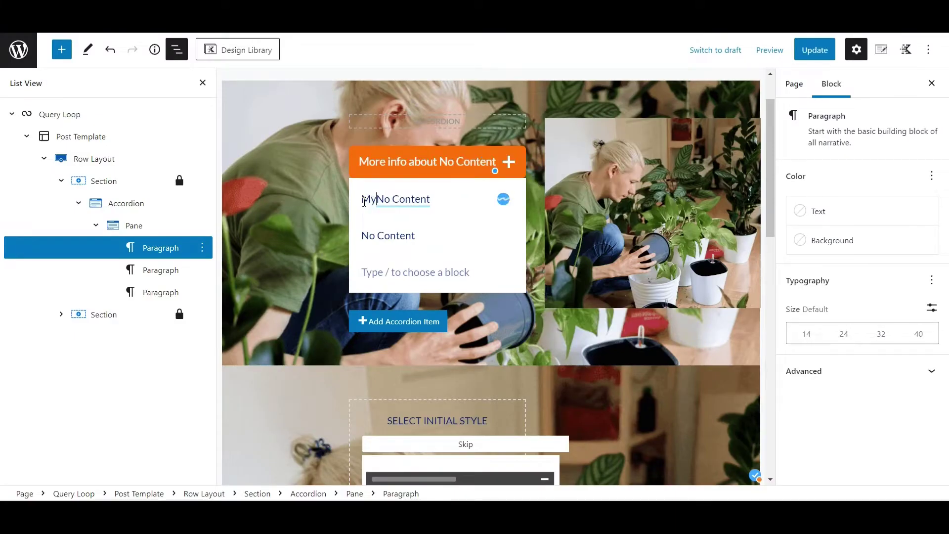
text(:)
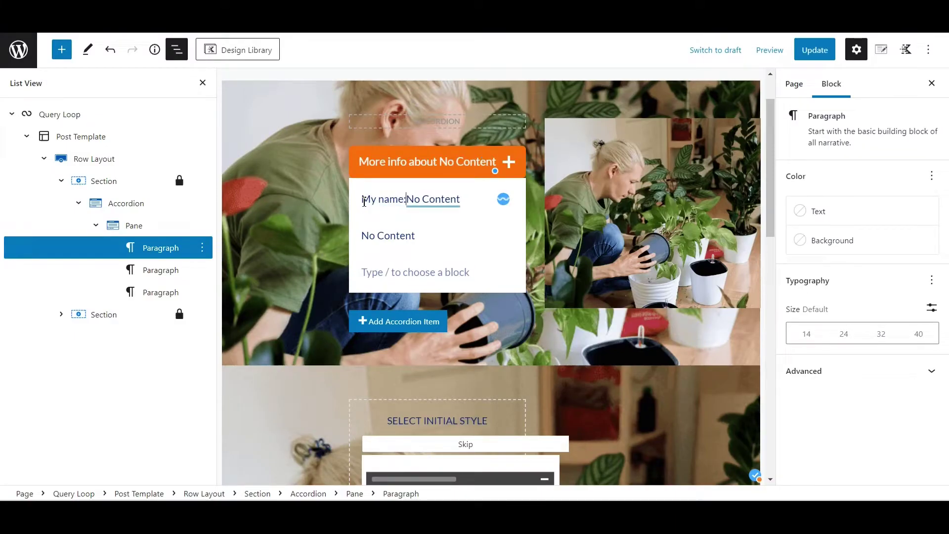
click(824, 55)
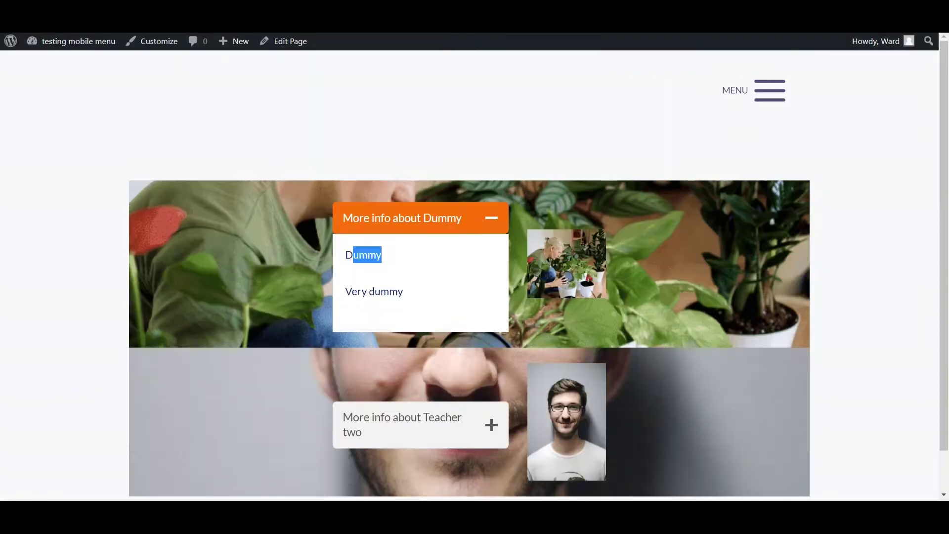
Reload the live page, confirm 'My name: Dummy' appears, then collapse both teacher panes
key(F5)
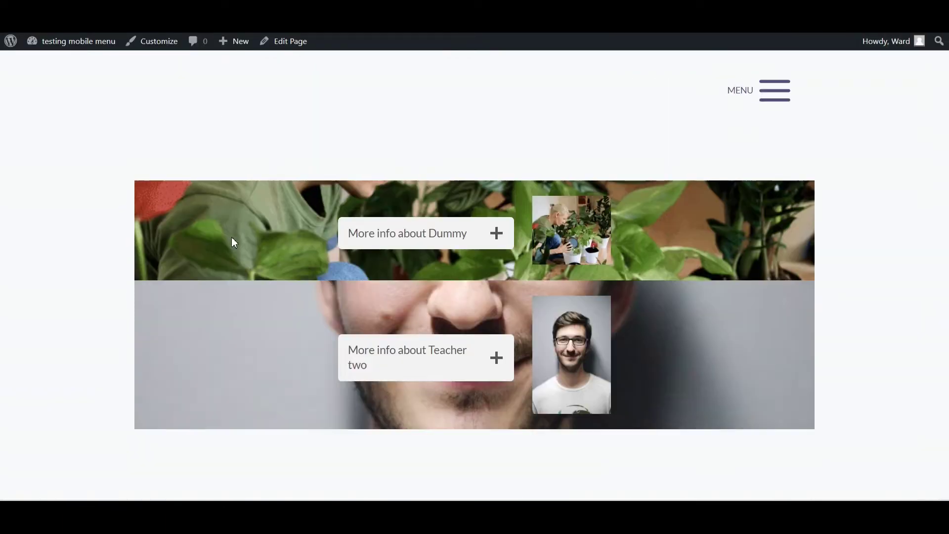
click(362, 241)
drag(395, 261, 429, 255)
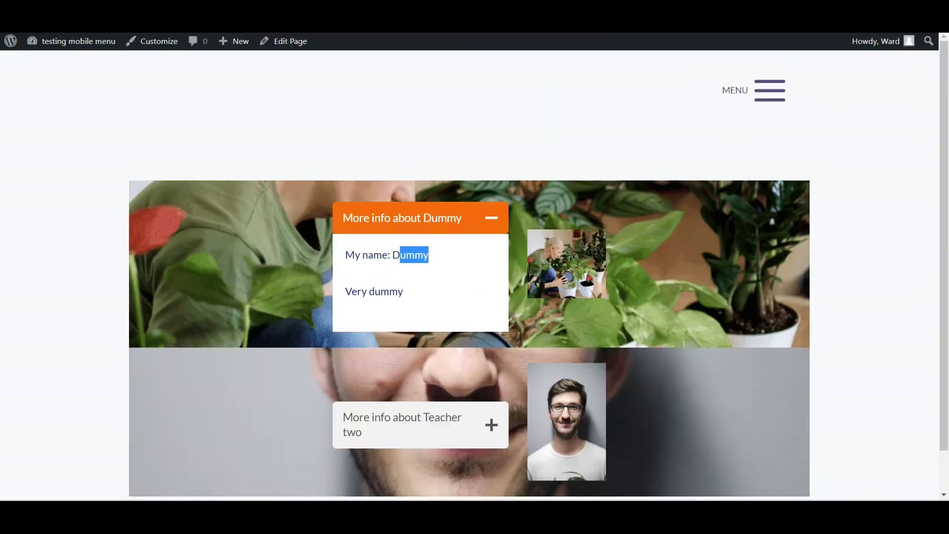
click(441, 223)
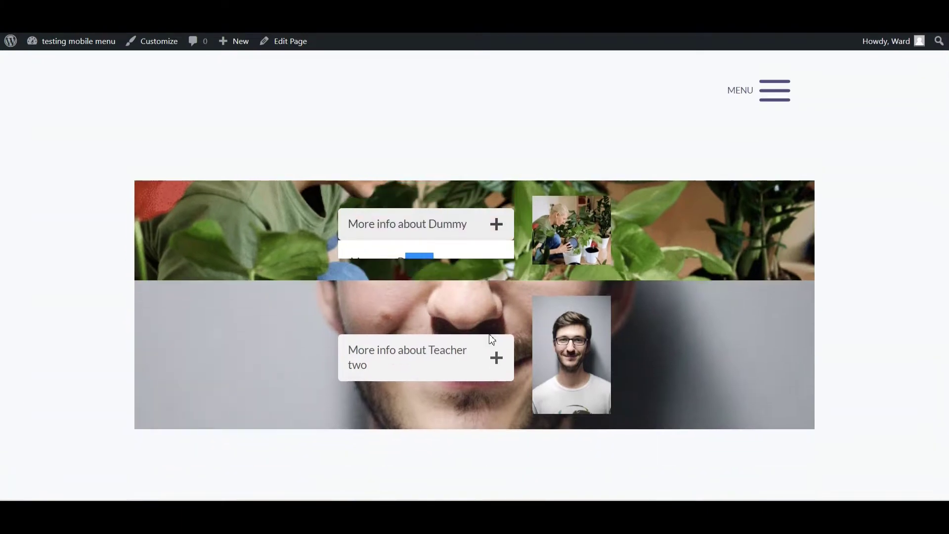
click(494, 352)
click(481, 344)
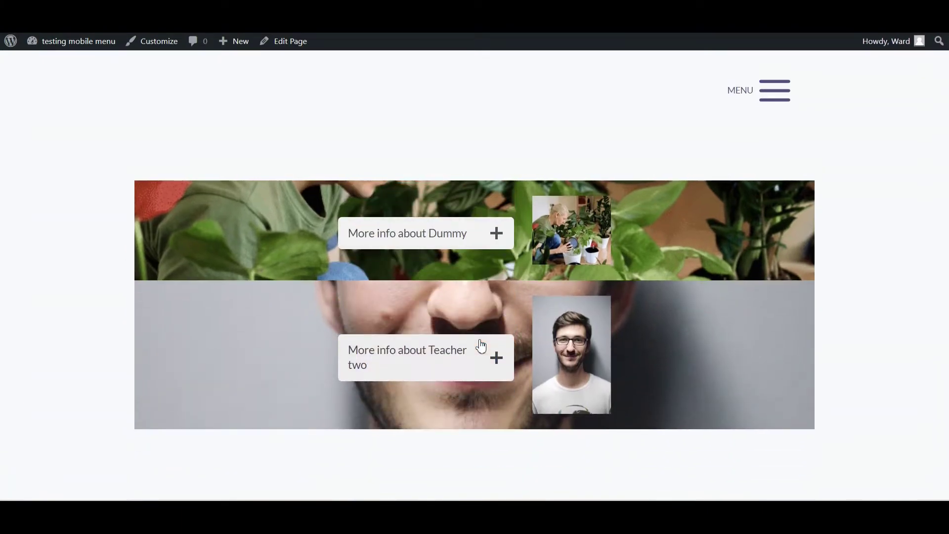